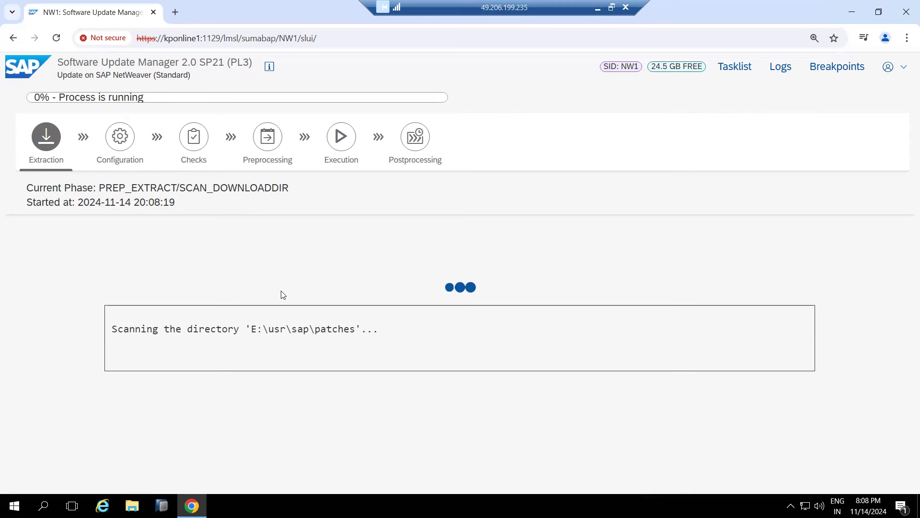
Check the jump server's drives under This PC in File Explorer, then close it and return to the update progress.
left_click(132, 506)
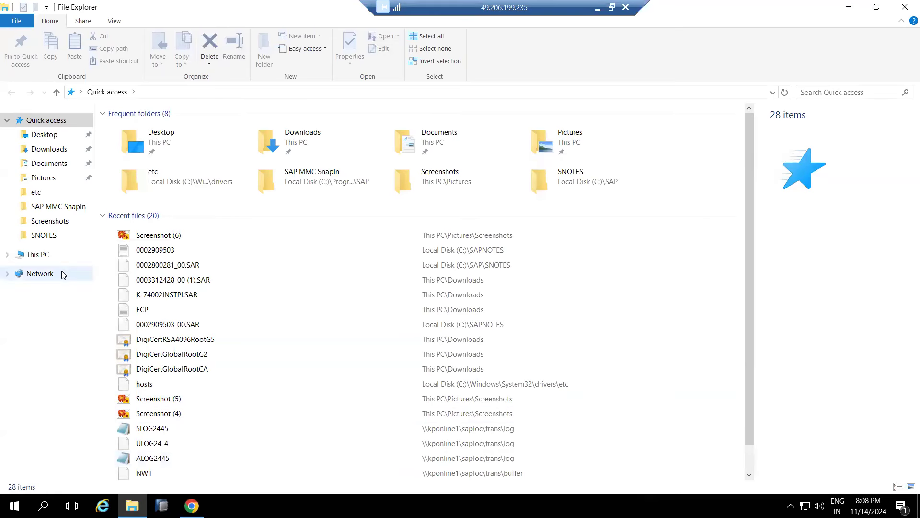
left_click(39, 254)
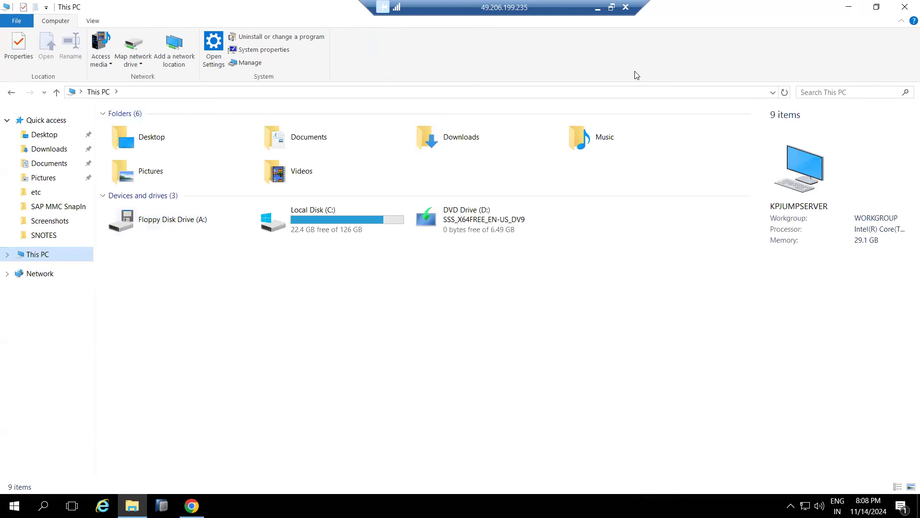
left_click(905, 6)
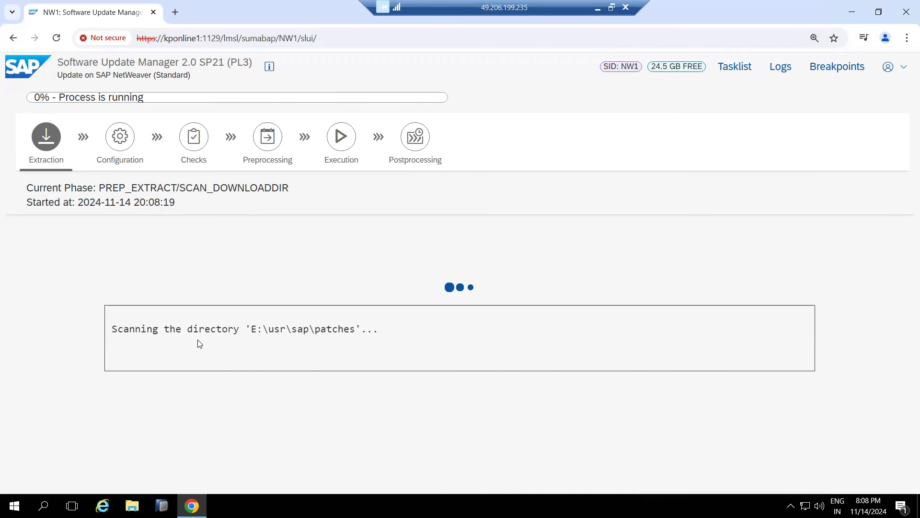
left_click(194, 504)
left_click(194, 504)
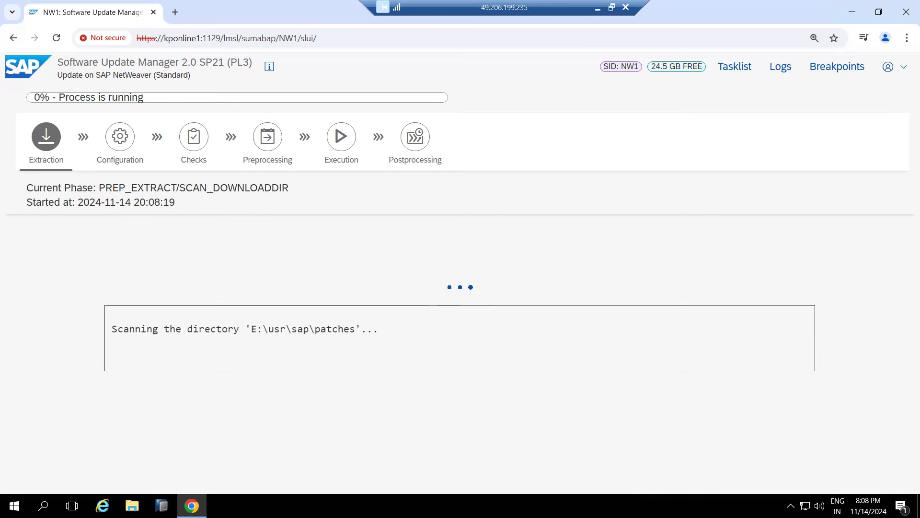
Return to the 49.206.199.235 remote session and check the progress of the download directory scan.
left_click(597, 8)
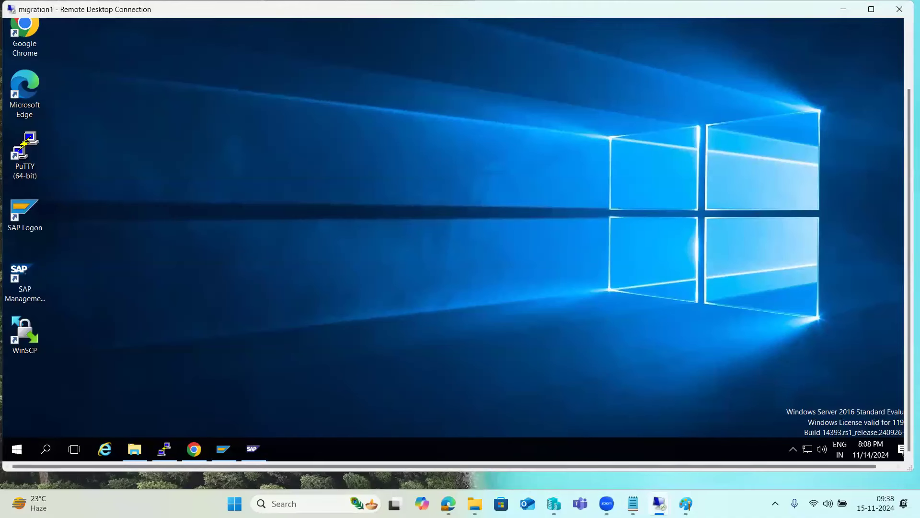
mouse_move(660, 503)
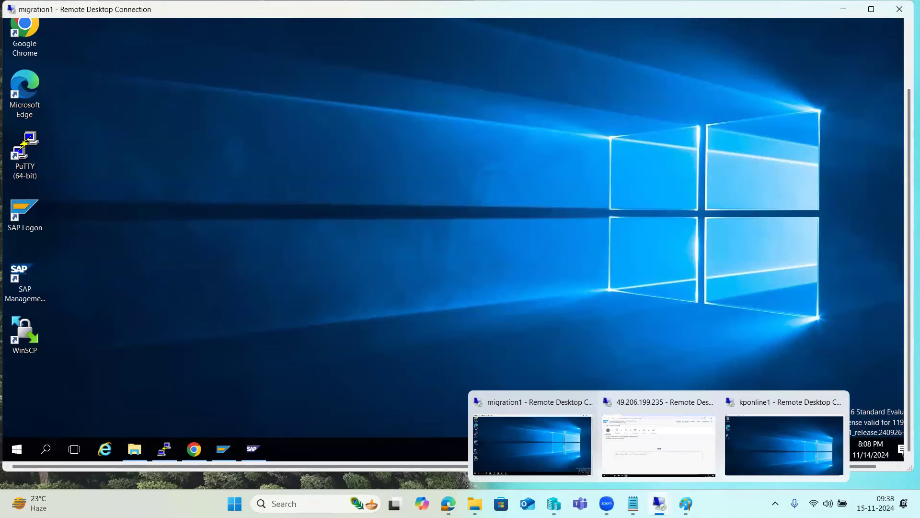
left_click(646, 461)
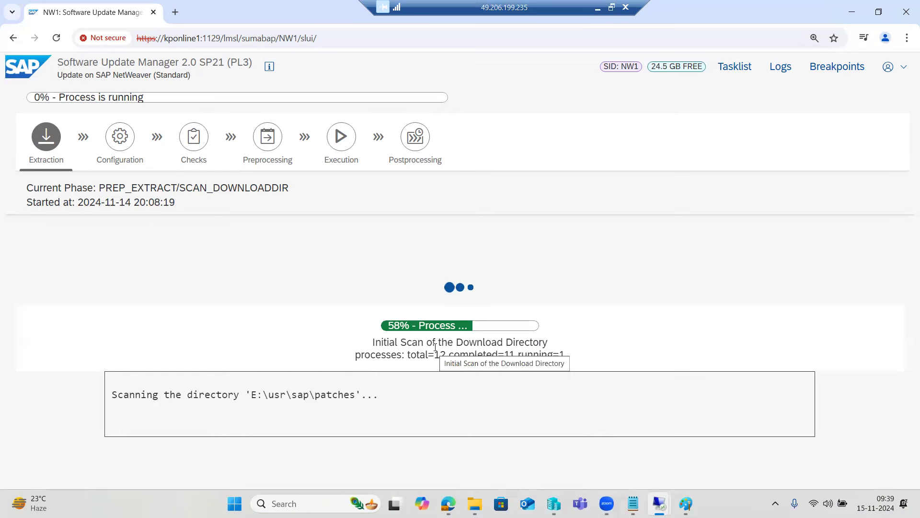
left_click_drag(437, 356, 434, 357)
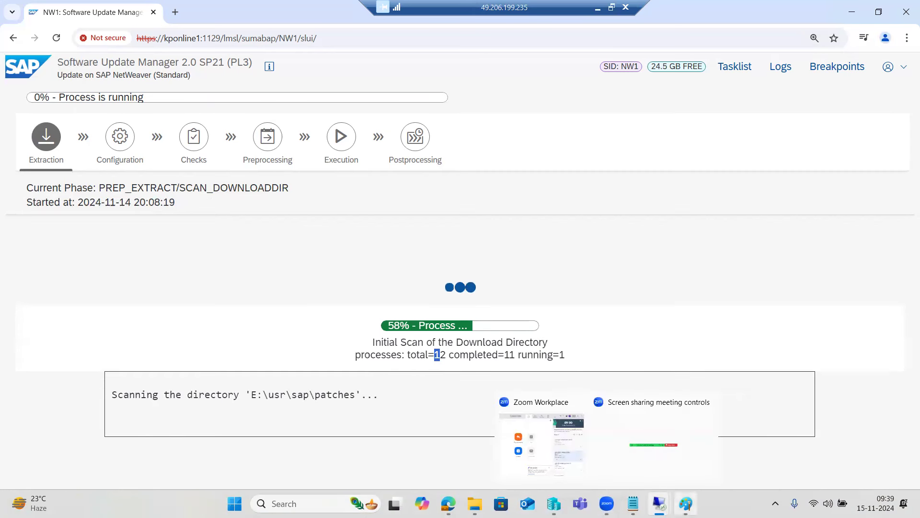
Switch to the PuTTY terminal in the migration1 remote session and change to the HANA admin user with "sudo su - hdbadm".
mouse_move(659, 503)
left_click(555, 447)
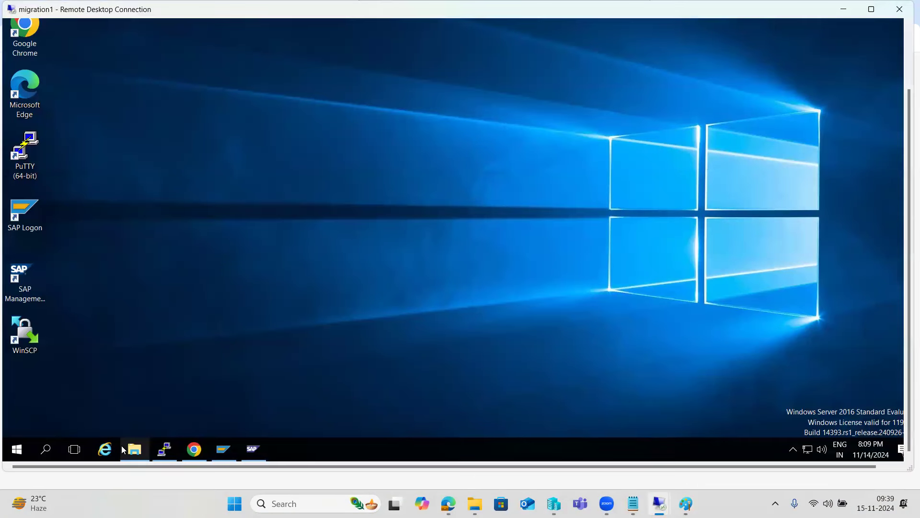
left_click(165, 449)
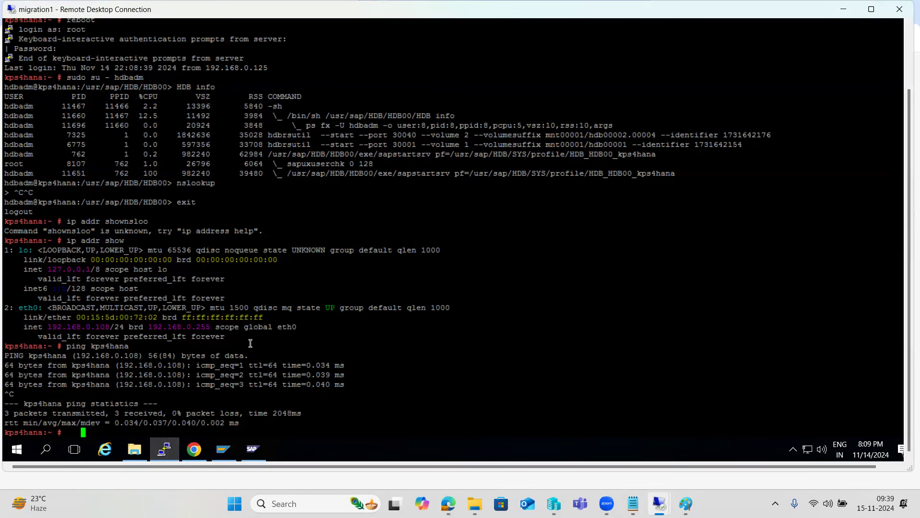
key("Return")
key("Return")
key("Return")
key("Return")
type("s")
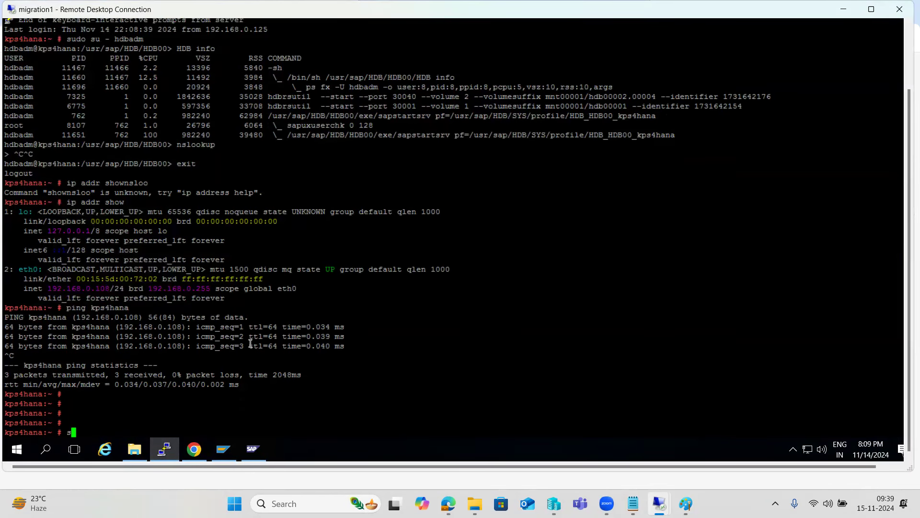
type("udo su - hdbadm")
key("Return")
List the HANA processes with "HDB info" and start the database with "HDB start".
type("HDB info")
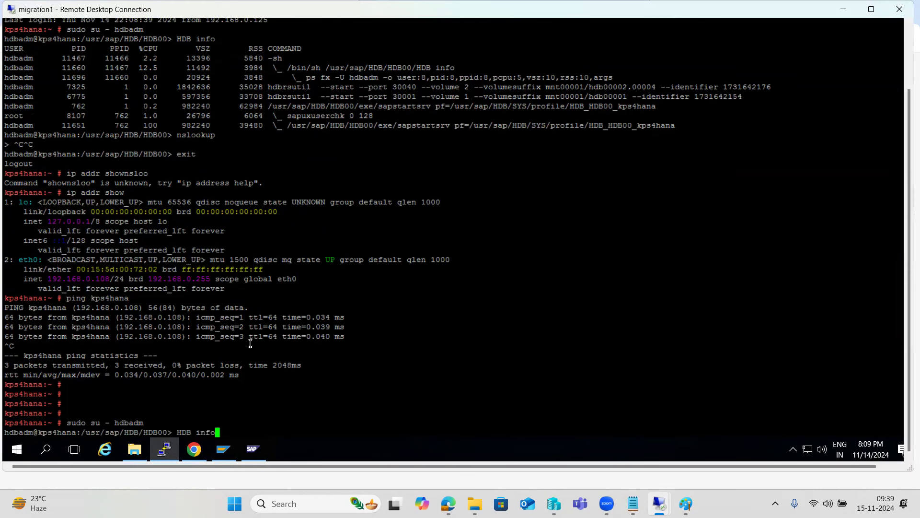
key("Return")
type("HDB sta")
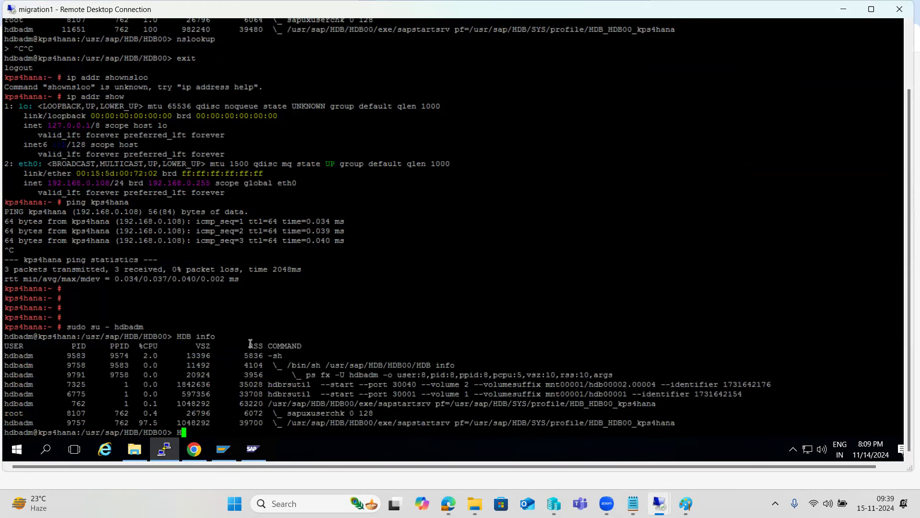
type("rt")
key("Return")
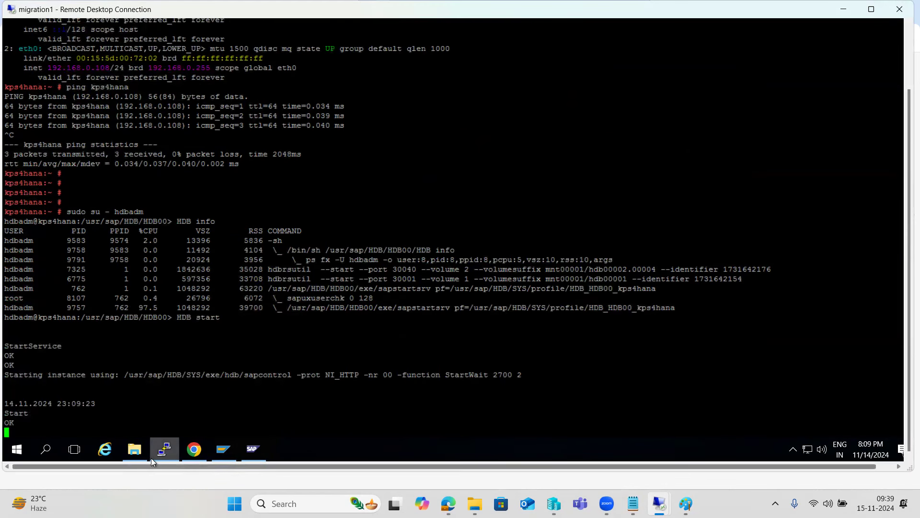
Switch to Software Update Manager in the 49.206.199.235 session and review the update type and the Extraction phase progress.
left_click(171, 442)
mouse_move(659, 503)
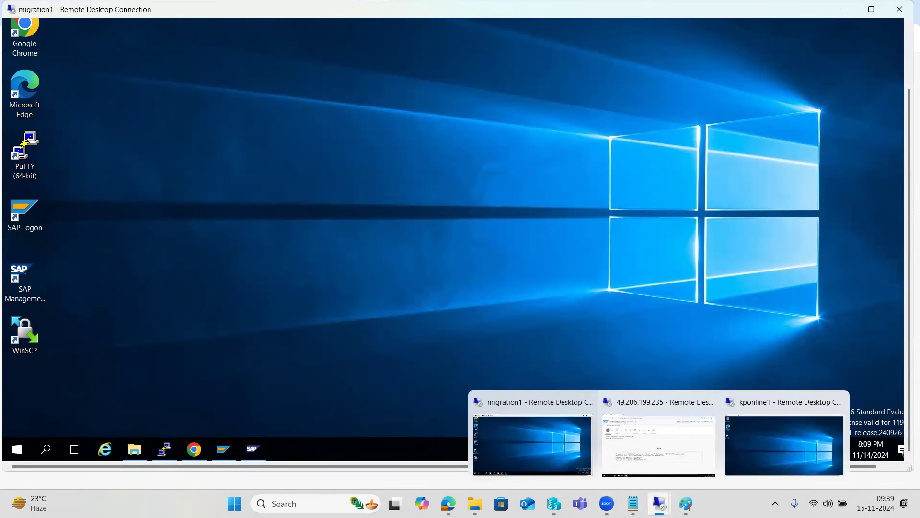
left_click(661, 446)
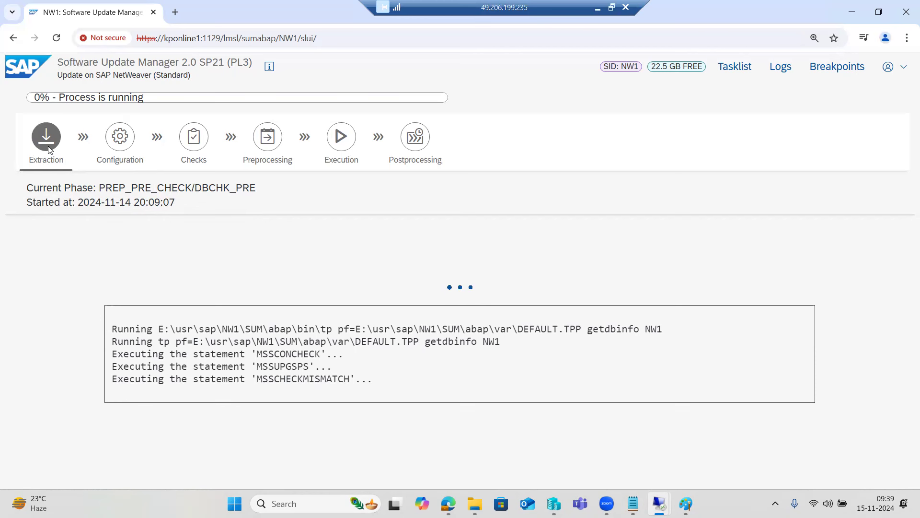
left_click_drag(72, 75, 189, 77)
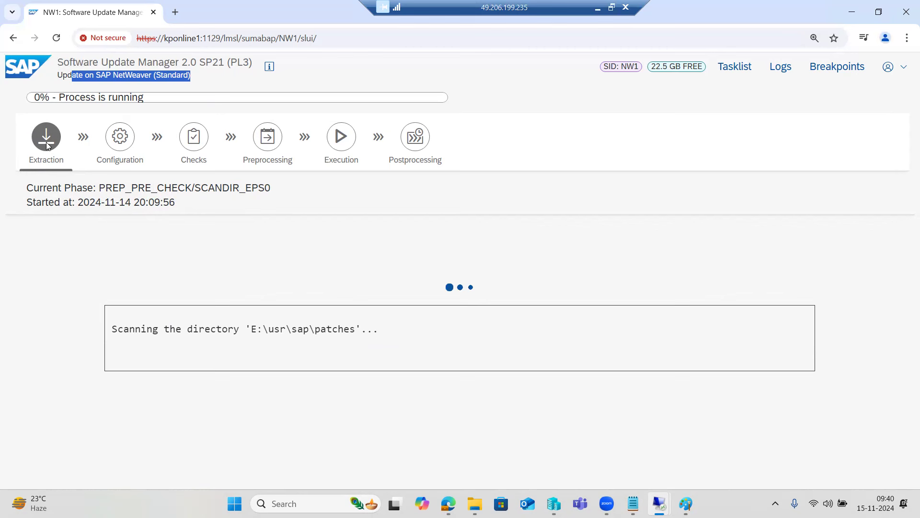
left_click(99, 112)
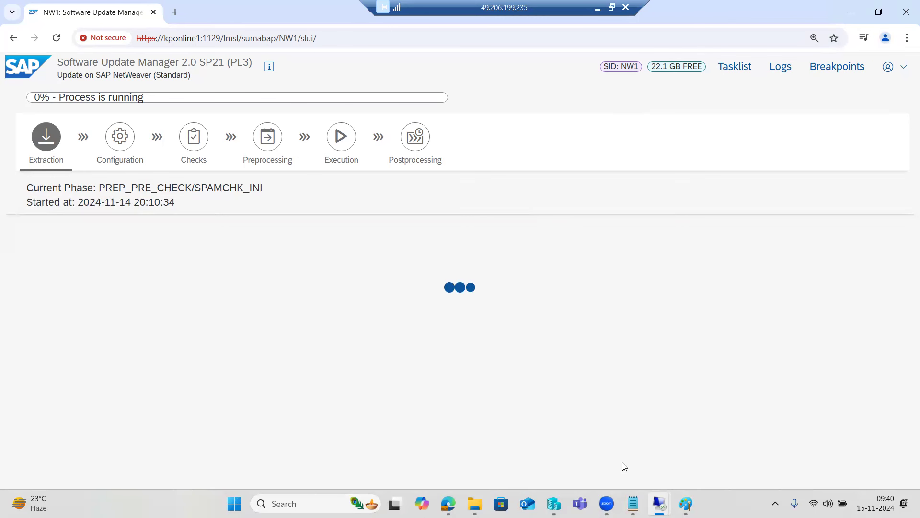
Switch back to the PuTTY terminal in the migration1 session and check the HANA processes with "HDB info".
mouse_move(666, 500)
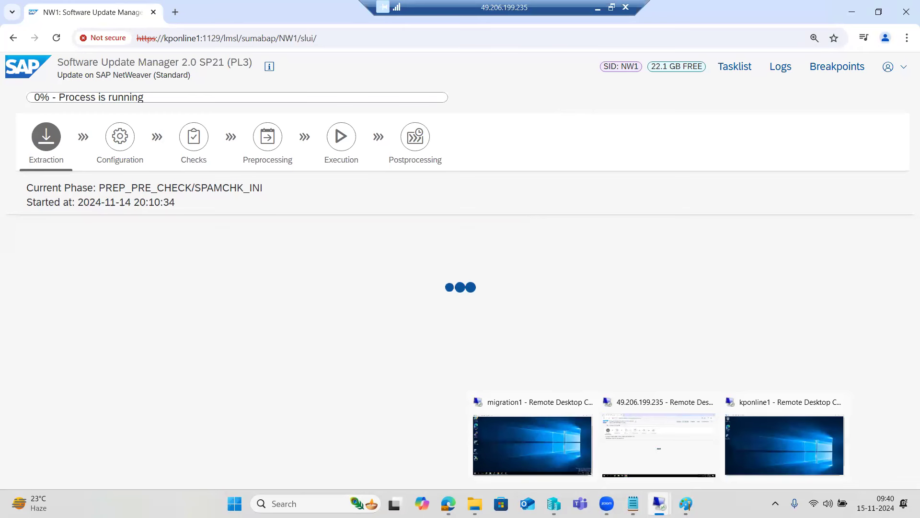
left_click(541, 438)
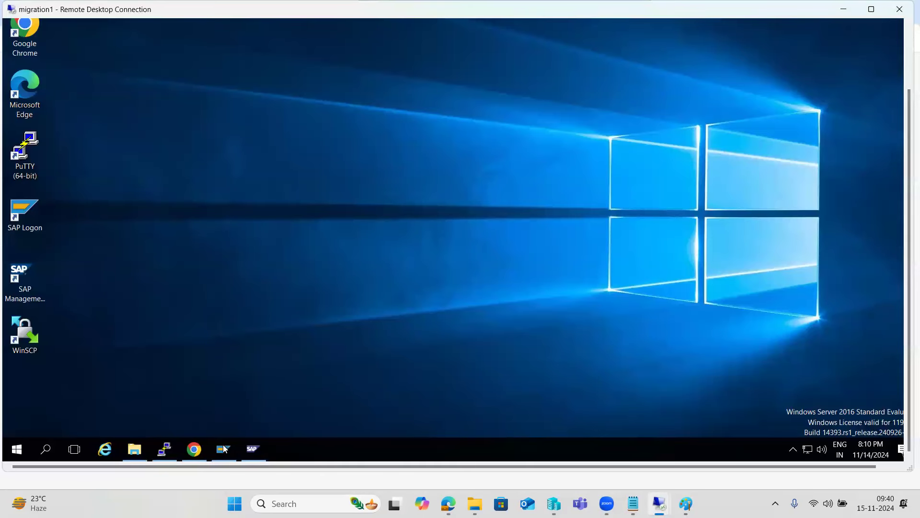
left_click(165, 450)
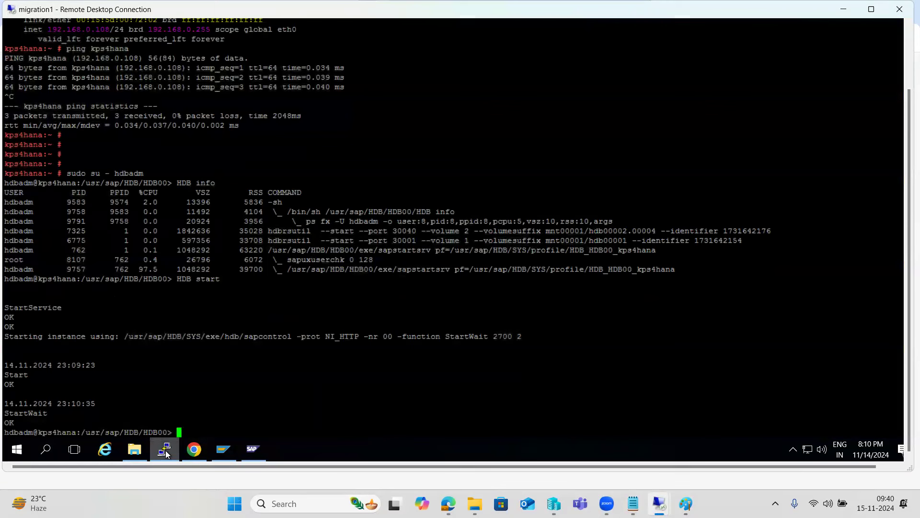
type("HDB info")
key("Return")
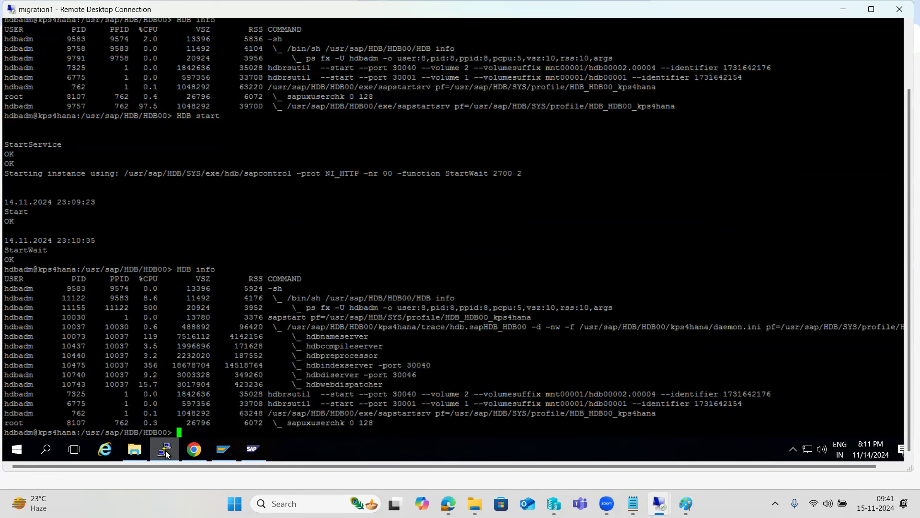
Exit the hdbadm shell and change to the SAP admin user with "sudo su - mcdadm".
type("exit")
key("Return")
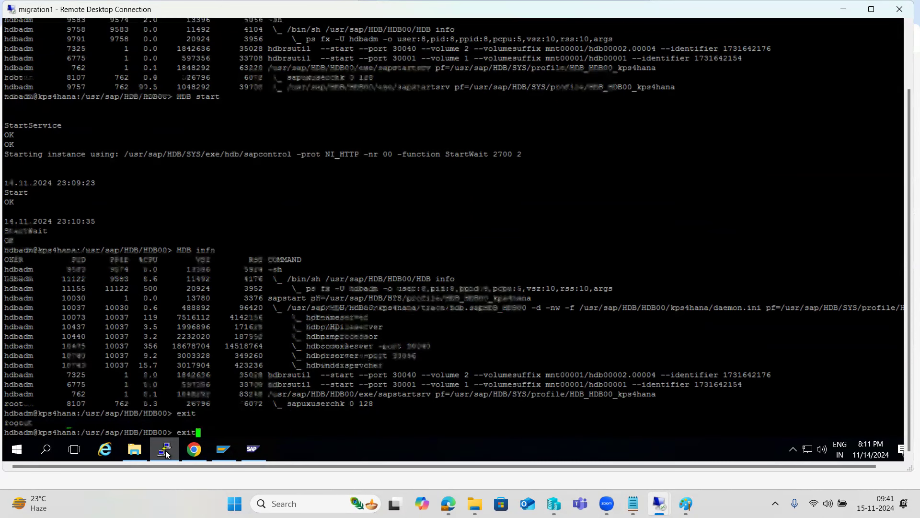
type("sudo su")
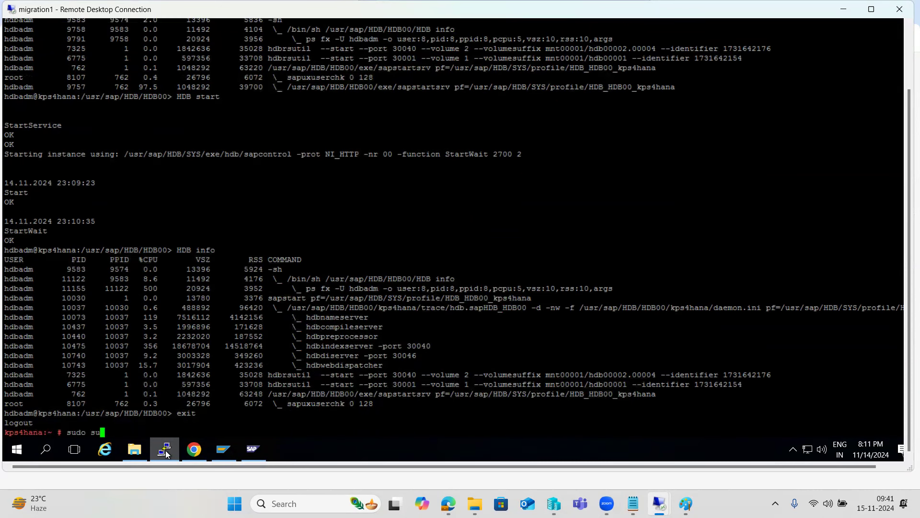
type(" - mcdadm")
key("Return")
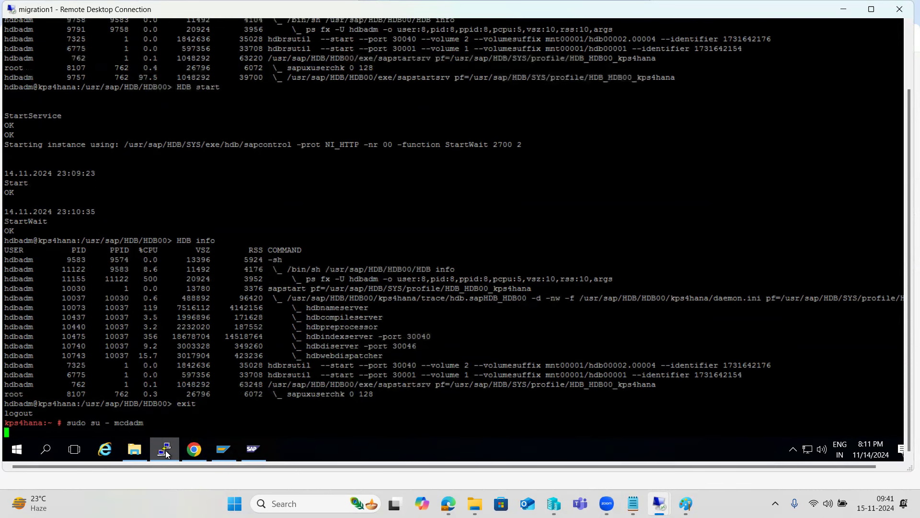
Test the database connection with "R3trans -d" and glance at the MCD system in SAP Management Console while it runs.
type("R3trans -d")
key("Return")
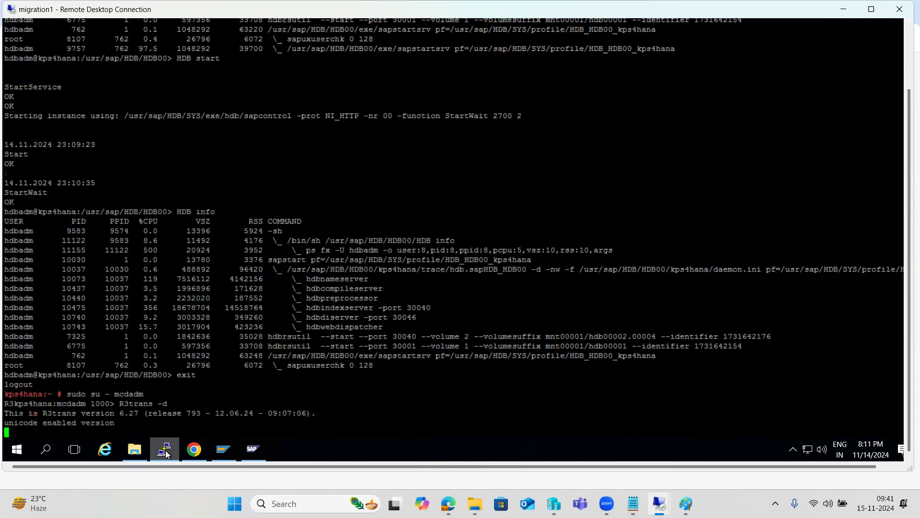
left_click(254, 455)
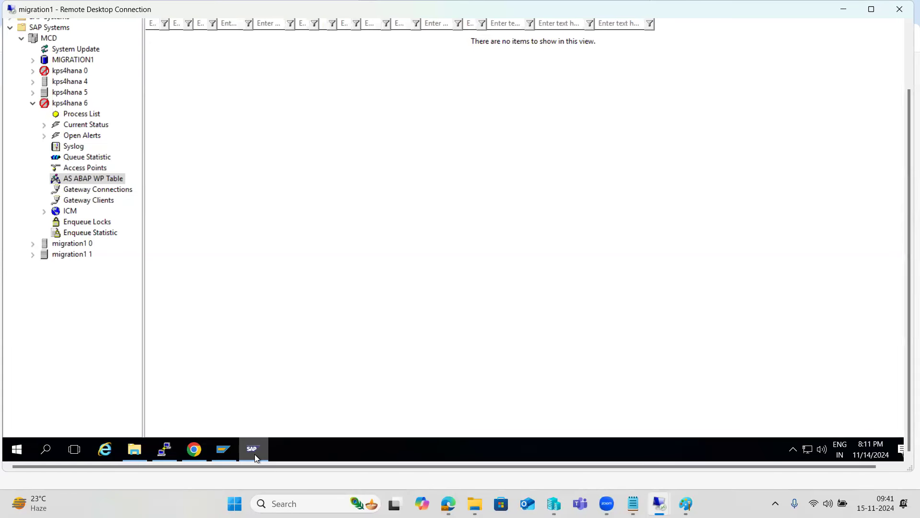
left_click(255, 453)
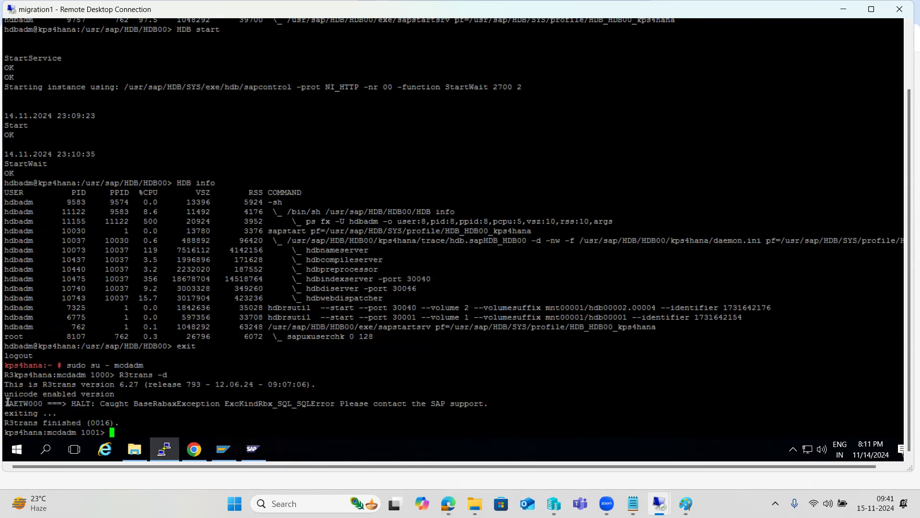
Copy the R3trans error output from the terminal, search the web for it in Microsoft Edge, and minimize the browser windows.
left_click_drag(7, 402, 124, 420)
key("ctrl+c")
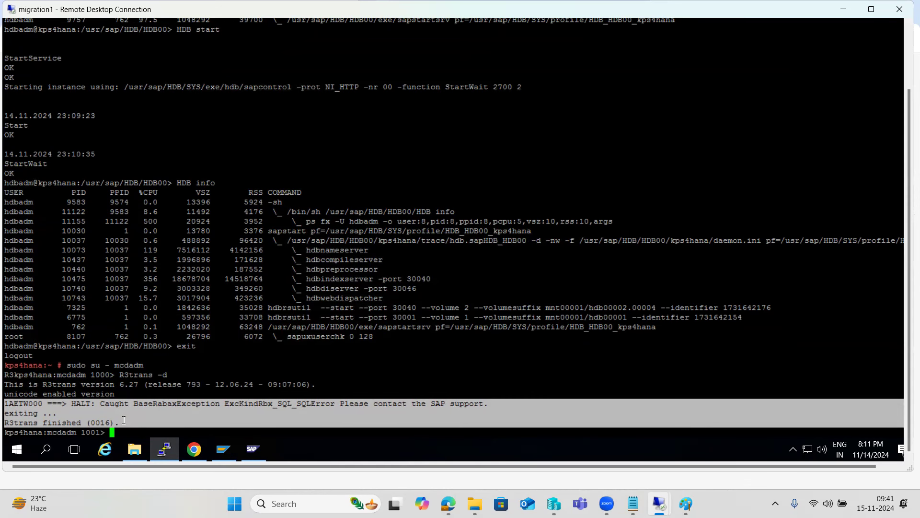
left_click(164, 450)
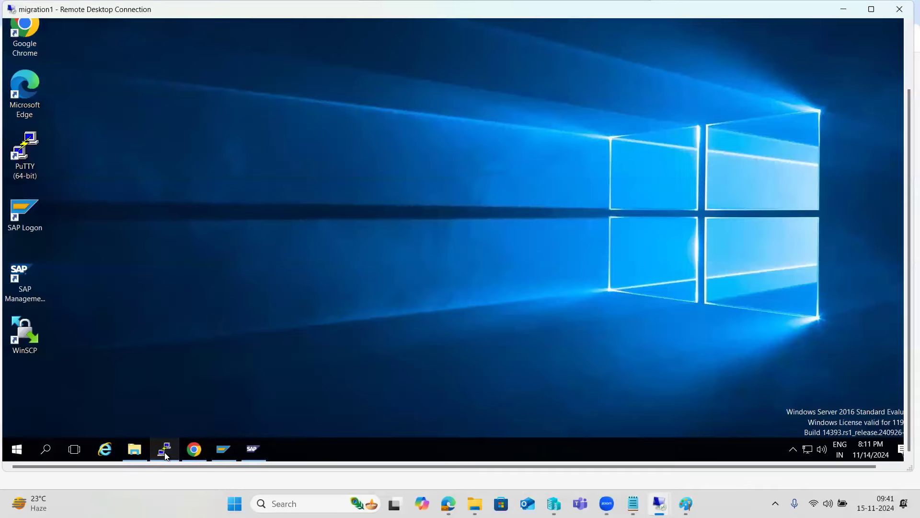
mouse_move(248, 451)
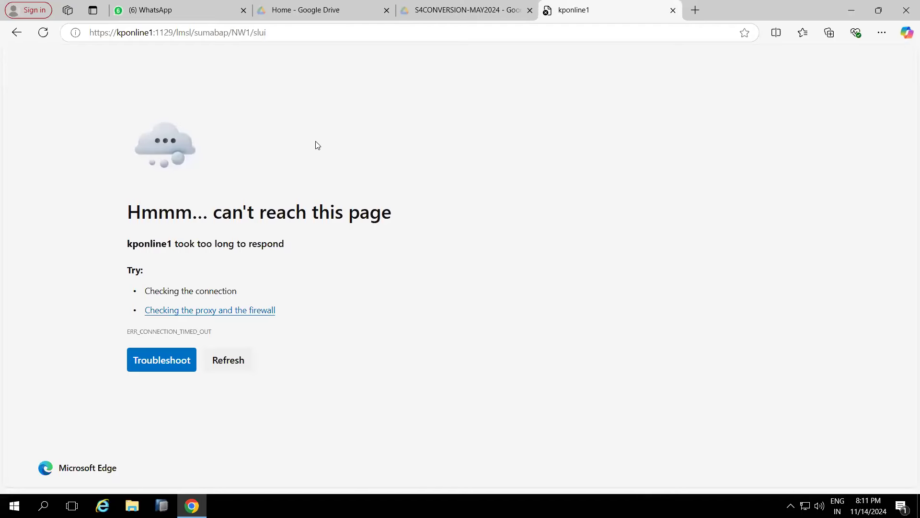
left_click(278, 35)
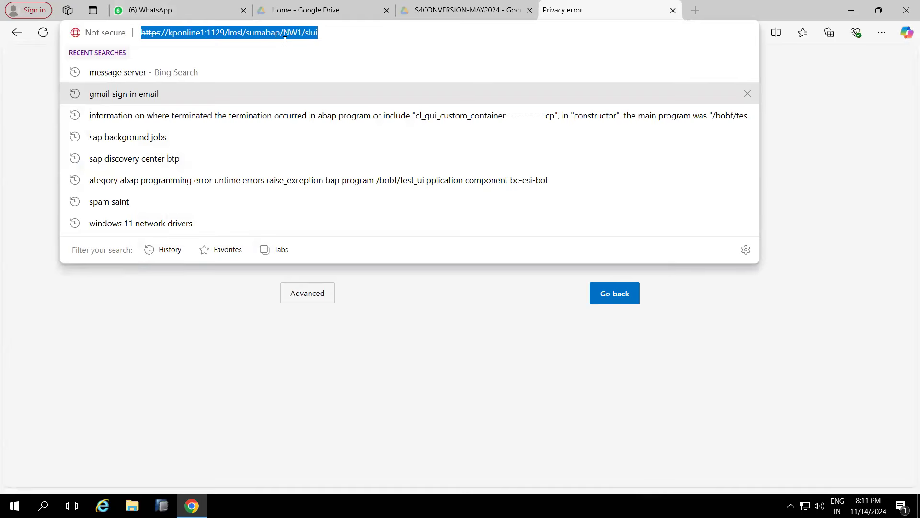
key("ctrl+v")
key("Return")
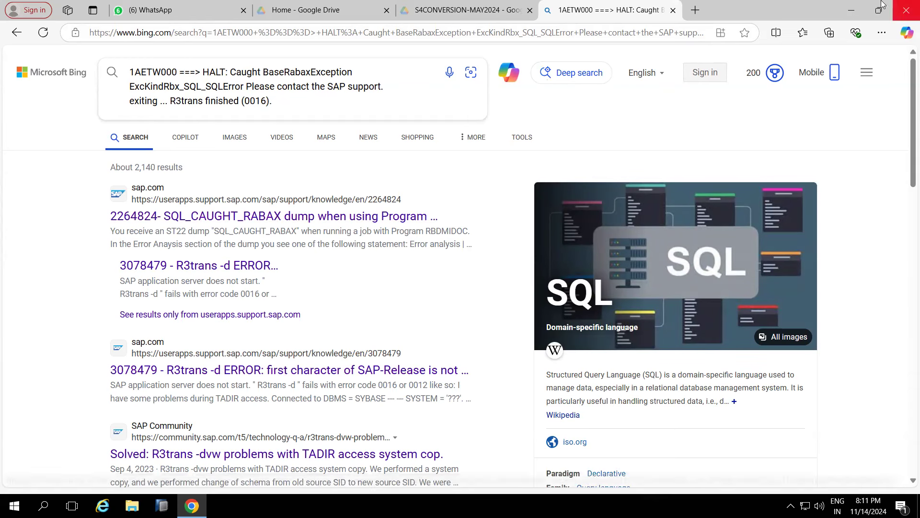
left_click(851, 10)
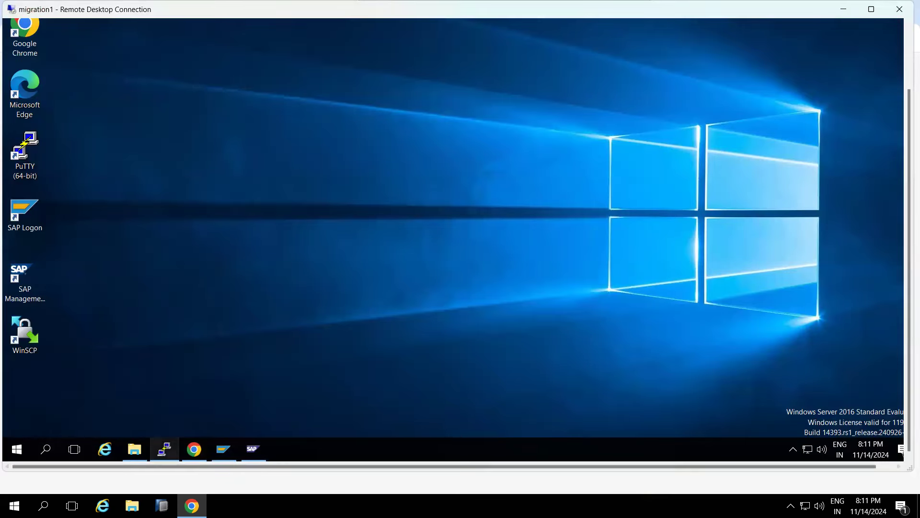
left_click(190, 504)
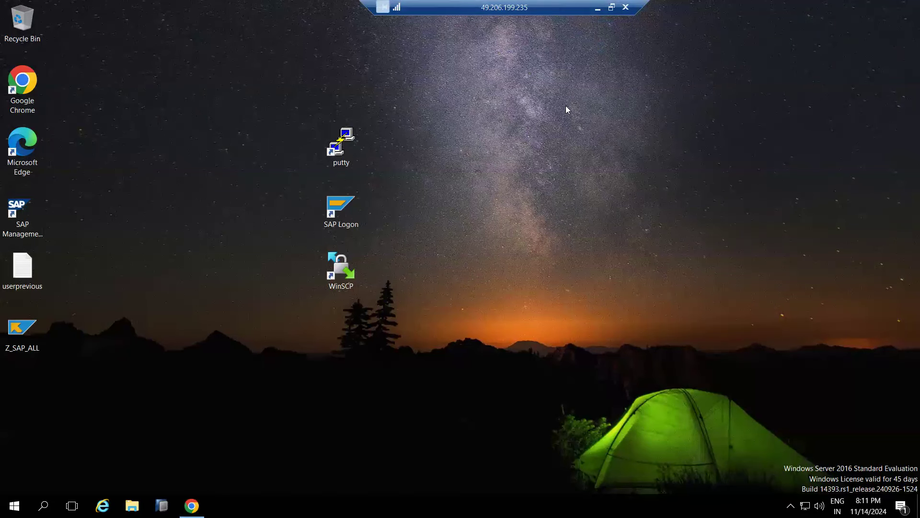
Open SPAMCHK.LOG from the Software Update Manager logs in Chrome, examine the queue status and import job entries, and close it.
left_click(192, 505)
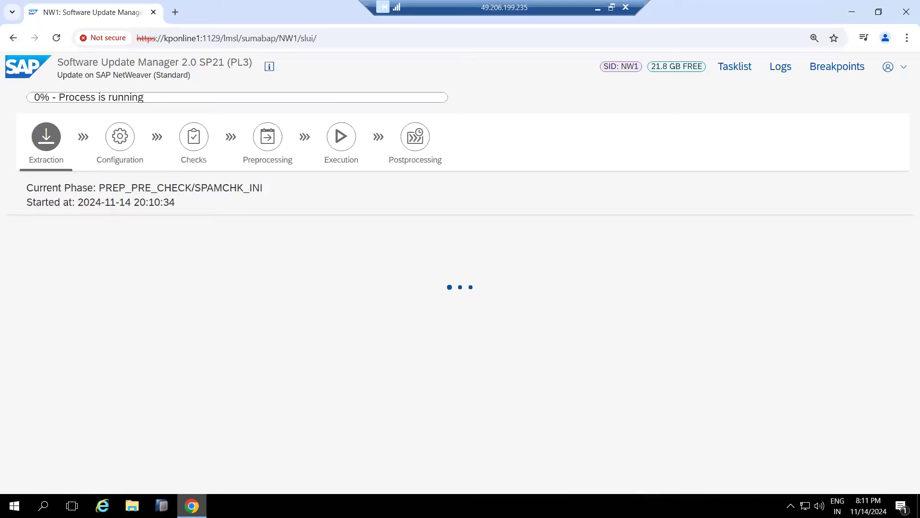
left_click(771, 69)
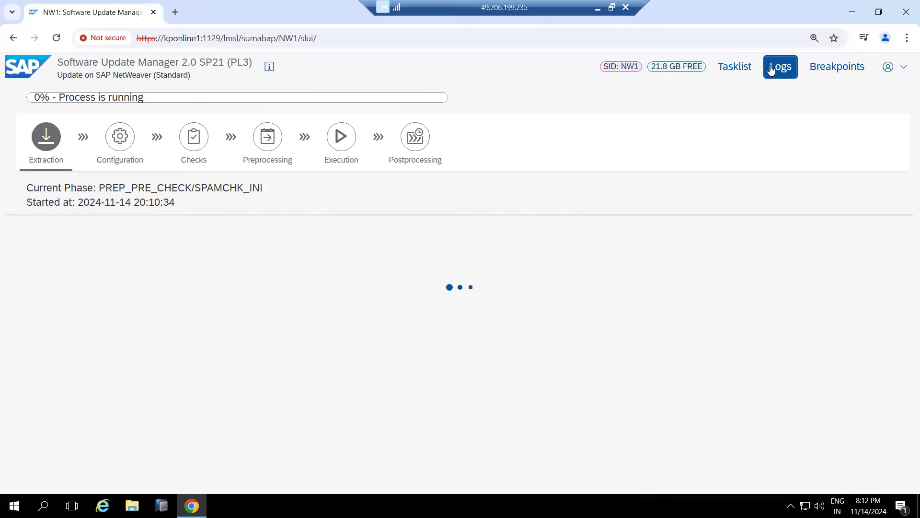
left_click(652, 144)
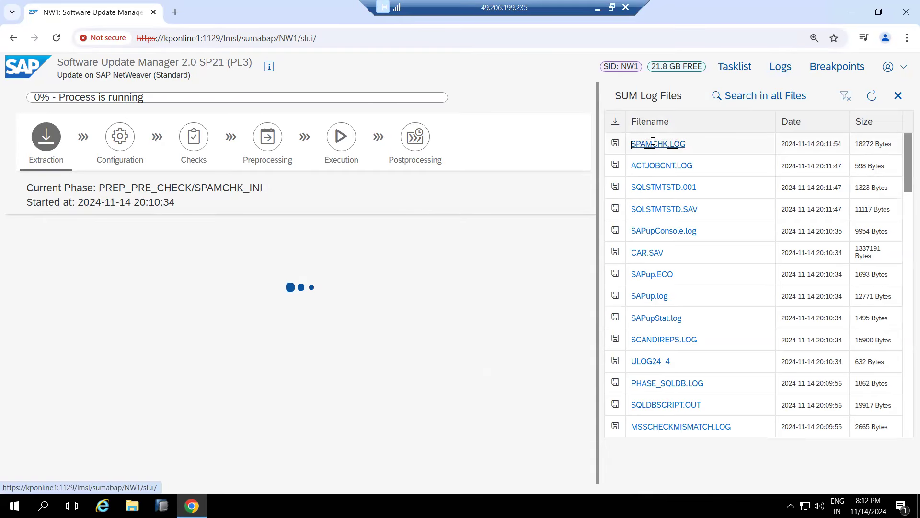
scroll(358, 298, "down", 20)
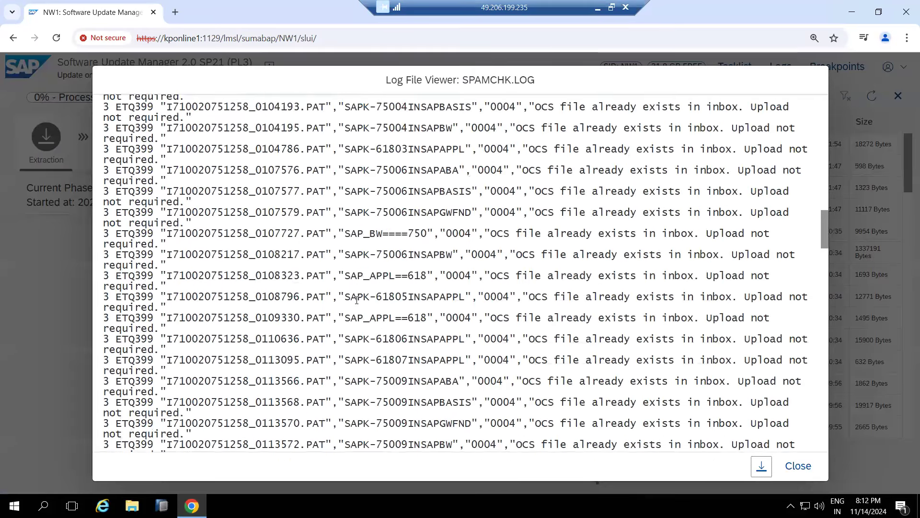
left_click_drag(350, 164, 434, 360)
scroll(434, 359, "down", 20)
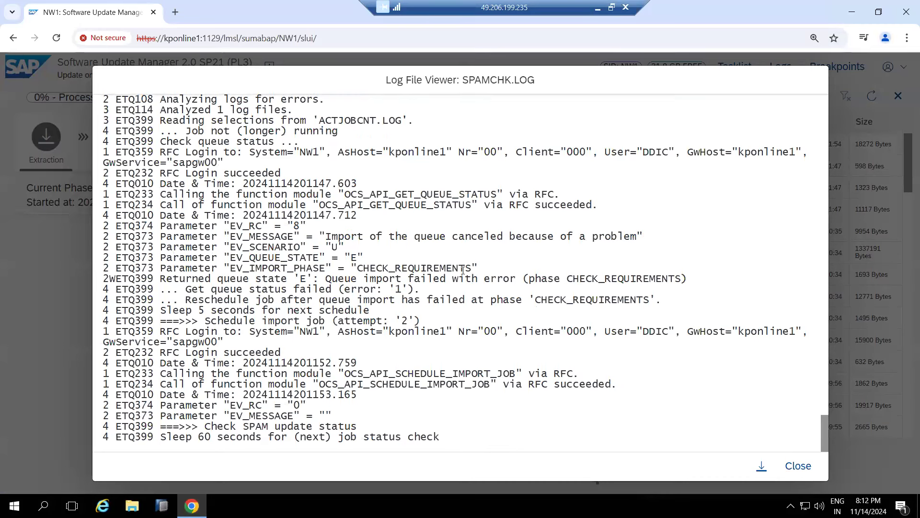
left_click_drag(465, 294, 488, 443)
left_click(351, 386)
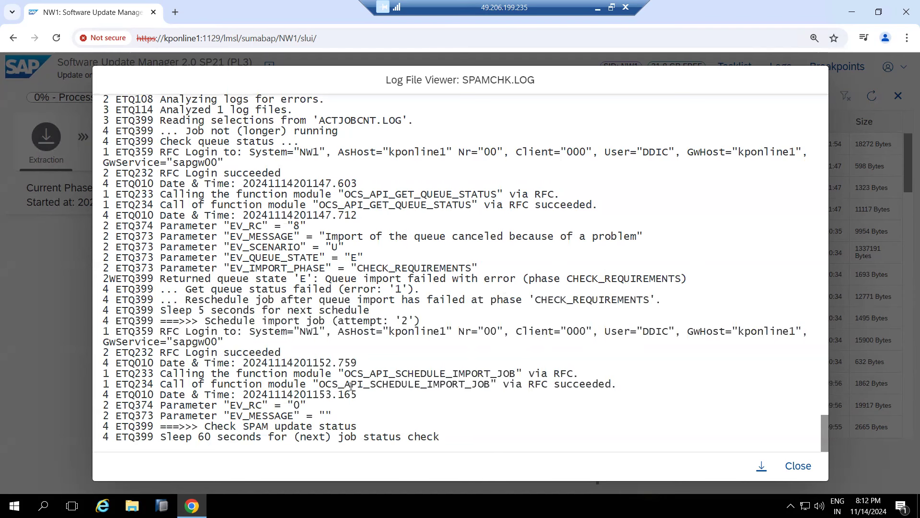
left_click_drag(320, 385, 406, 386)
left_click_drag(303, 300, 360, 300)
left_click(797, 466)
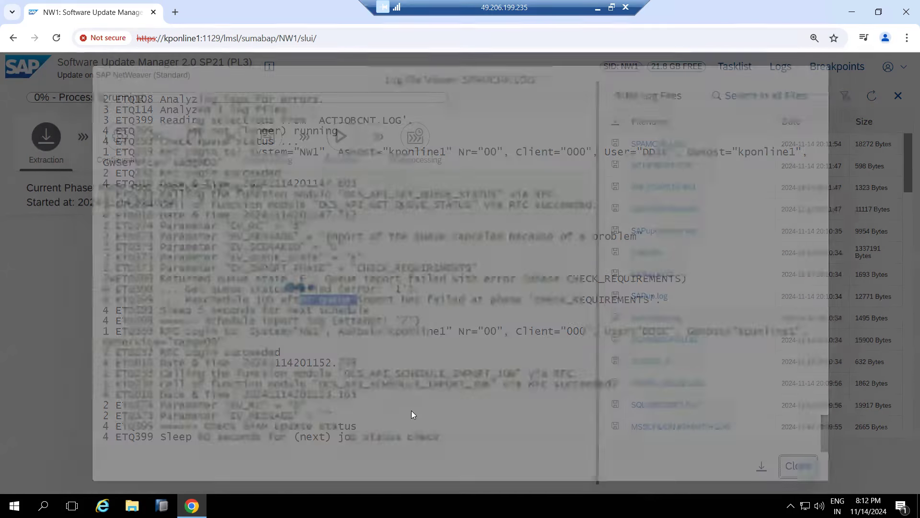
left_click(611, 7)
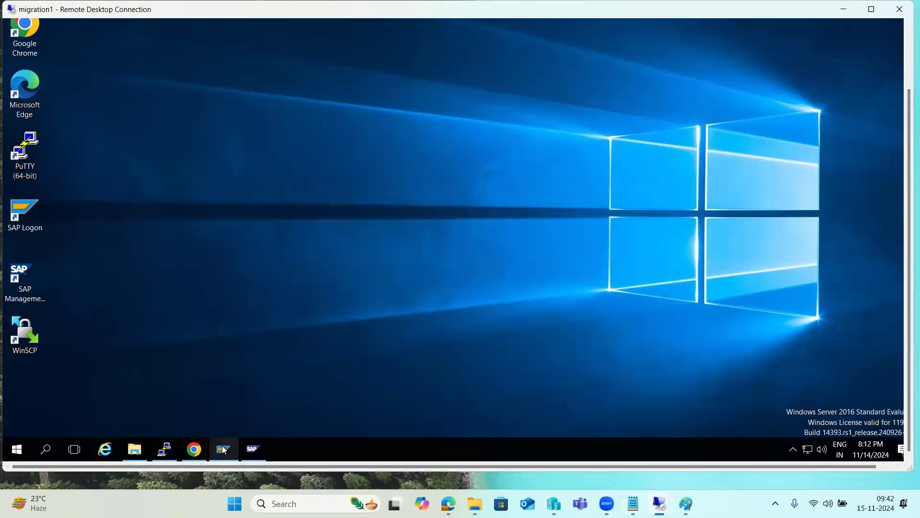
mouse_move(660, 503)
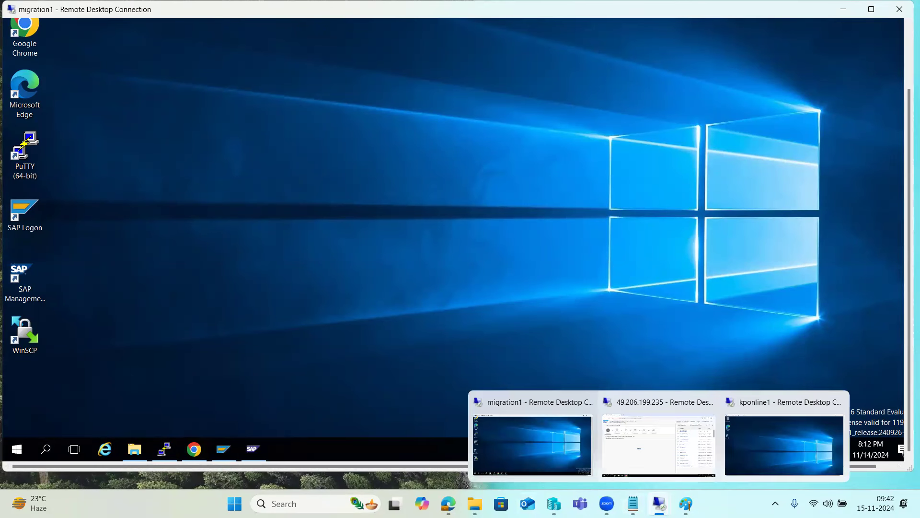
left_click(648, 450)
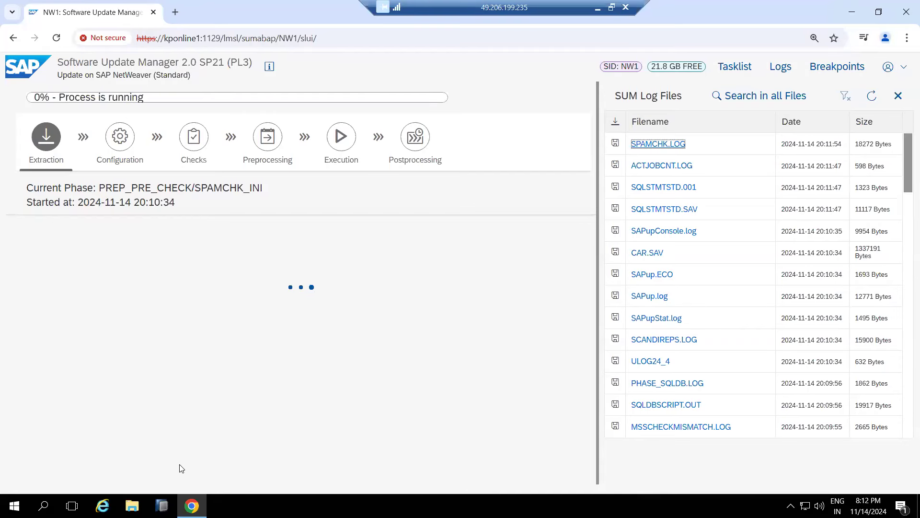
Start SAP Logon and log on to SAP NetWeaver Development in client 000 as ddic with the account password.
key("super+d")
double_click(338, 207)
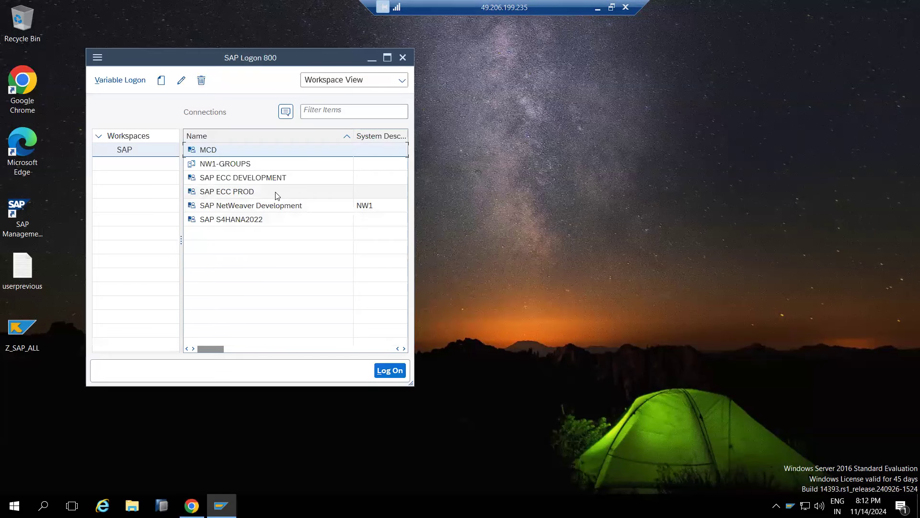
left_click(225, 207)
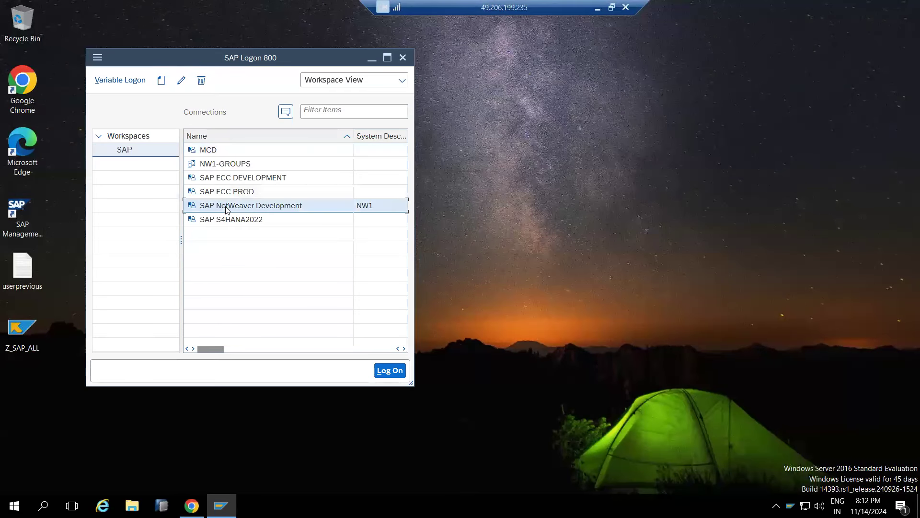
double_click(227, 209)
type("000")
key("Tab")
type("ddic")
key("Tab")
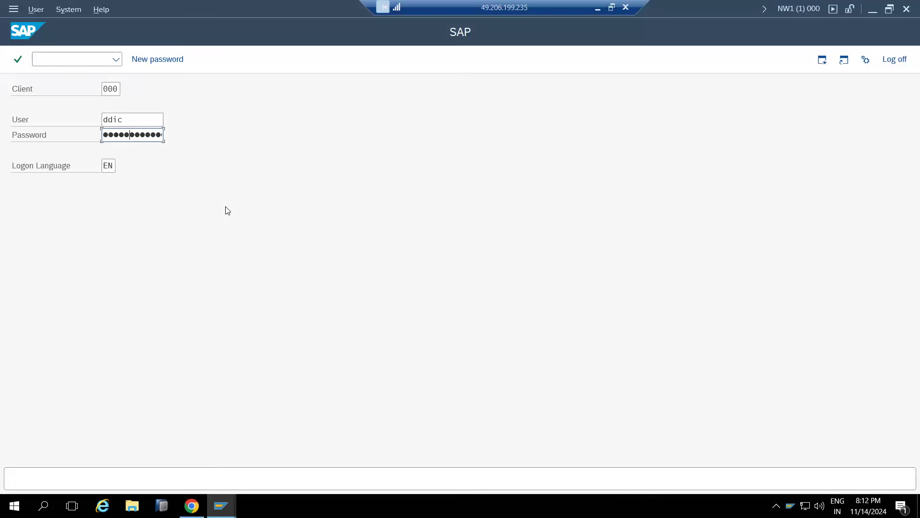
key("Return")
Run transaction stms and save transport domain DOMAIN_NW1 for system NW1, entering and repeating the TMSADM user's own password.
type("st")
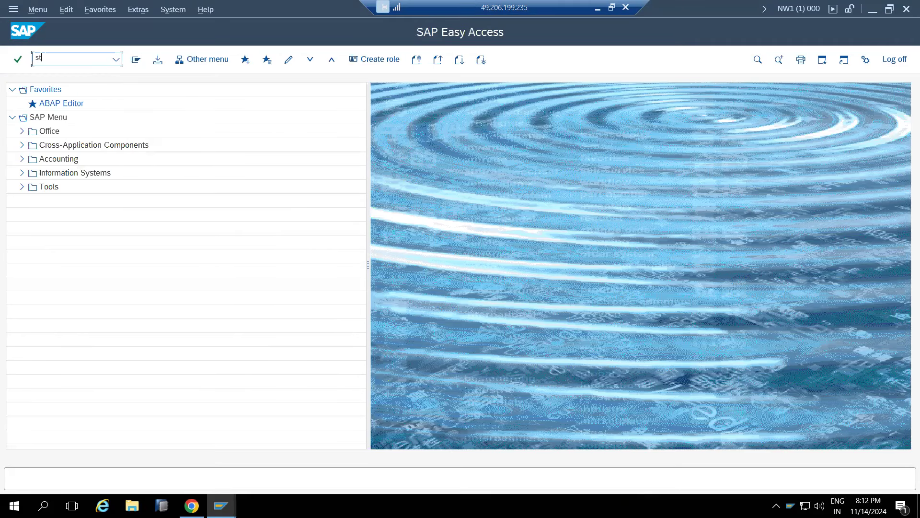
type("ms")
key("Return")
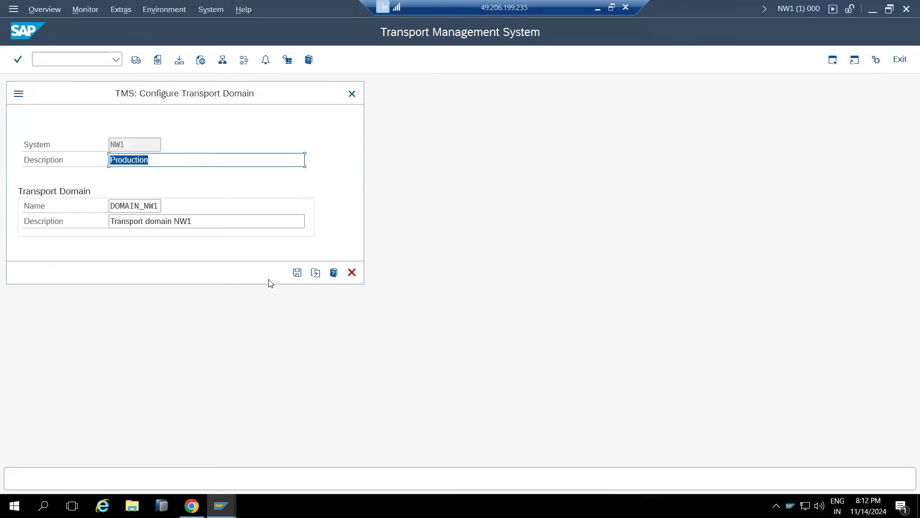
left_click(300, 274)
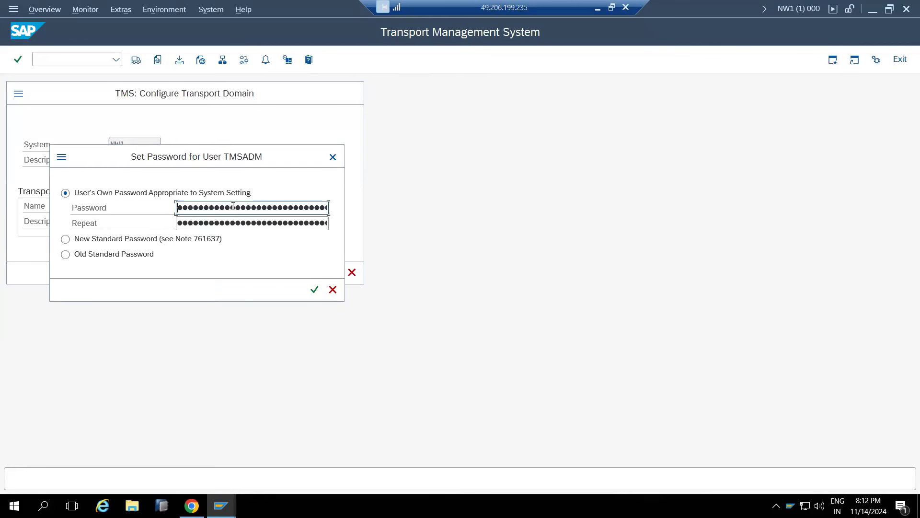
type("●●●●●●")
key("Tab")
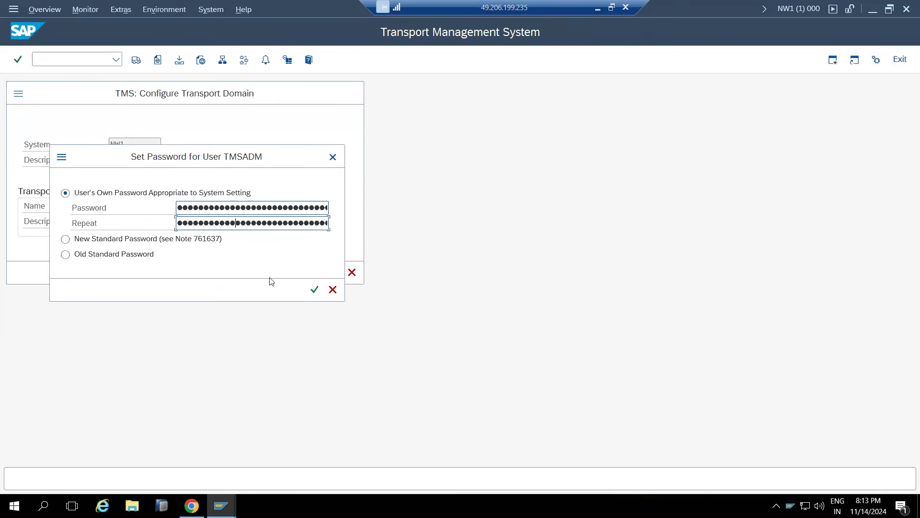
left_click(313, 290)
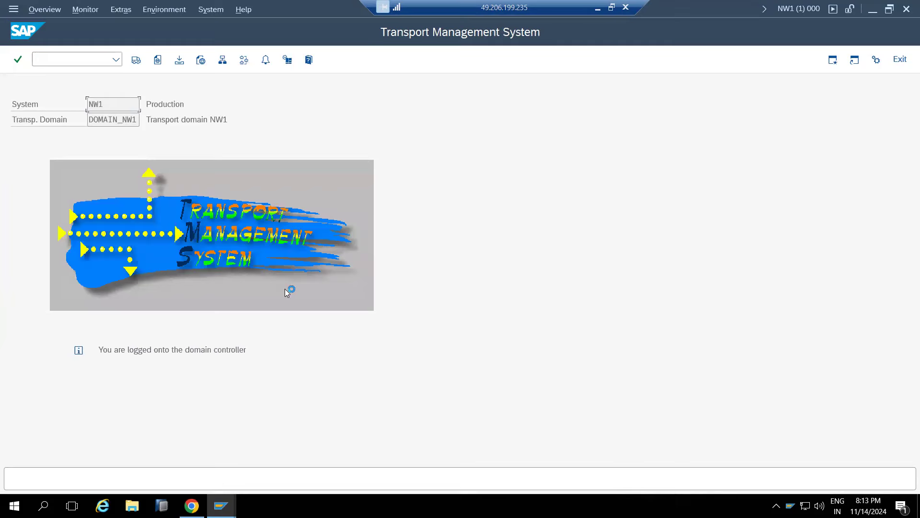
left_click(611, 7)
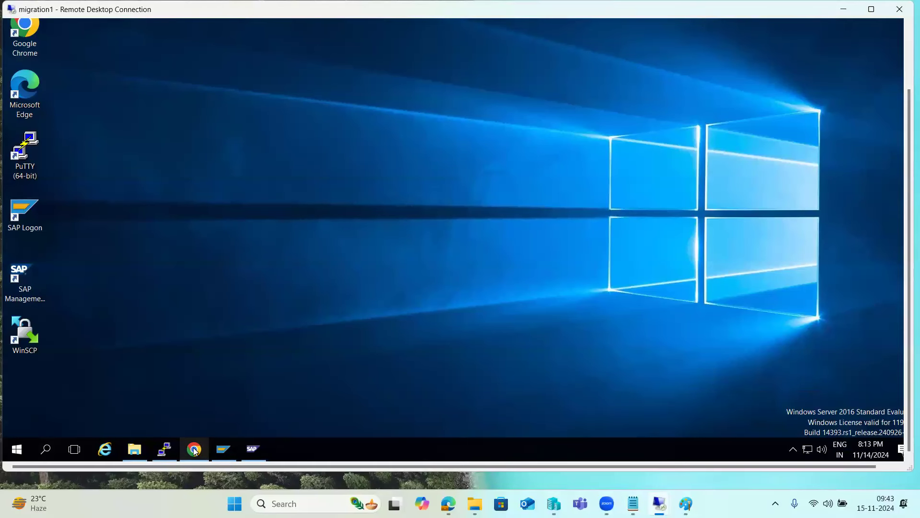
mouse_move(662, 501)
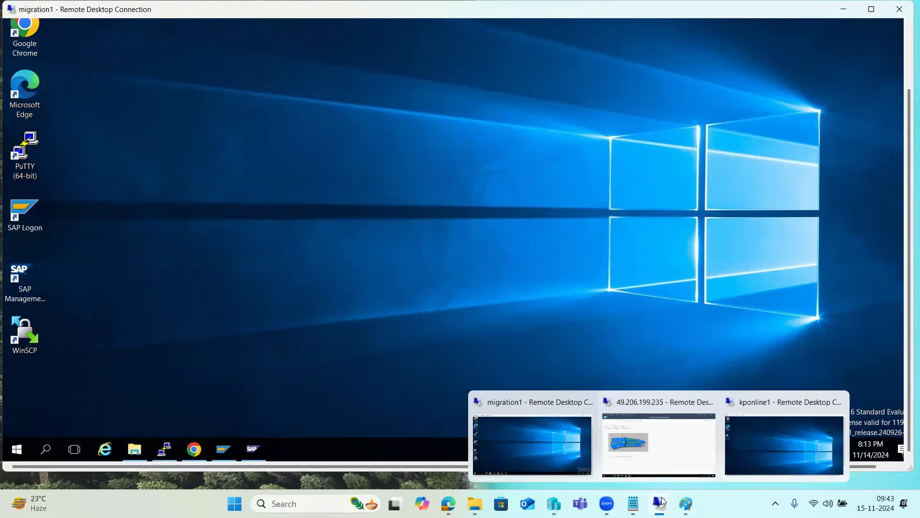
left_click(649, 464)
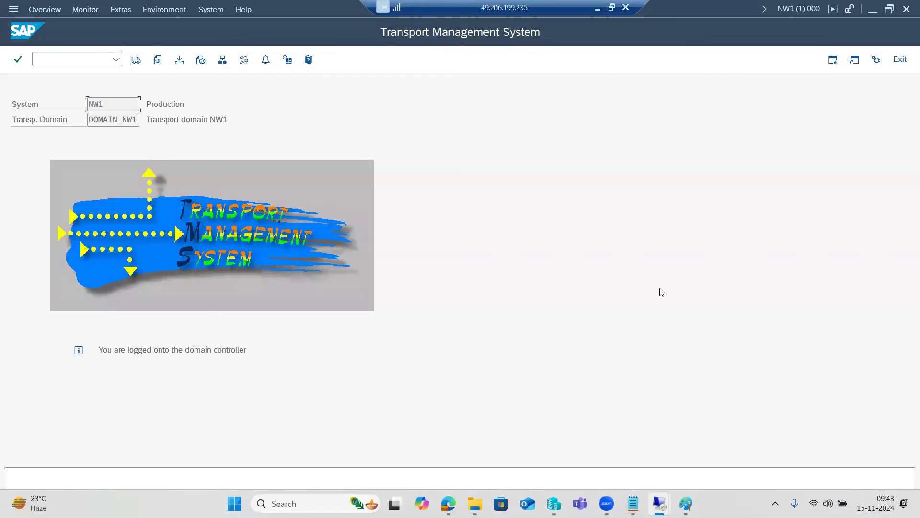
Minimize the Transport Management System session and the SAP Logon window to clear the remote desktop.
left_click(868, 11)
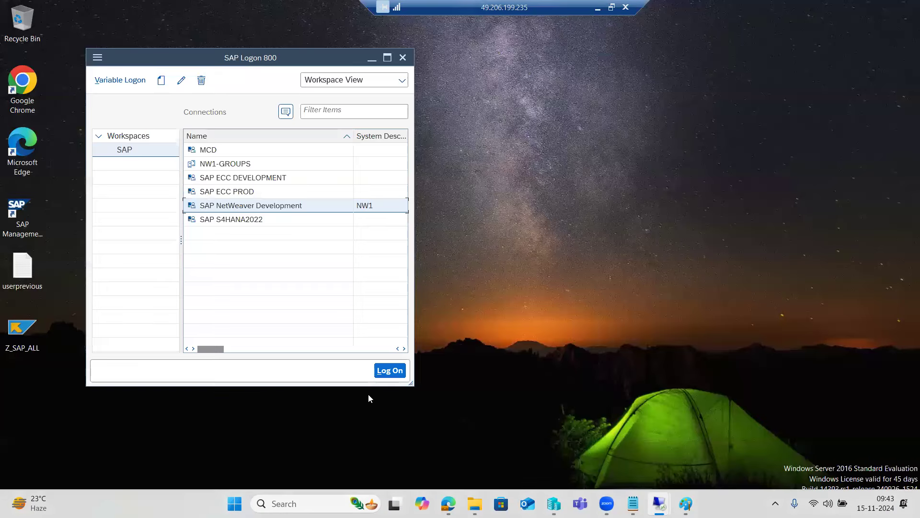
left_click(612, 8)
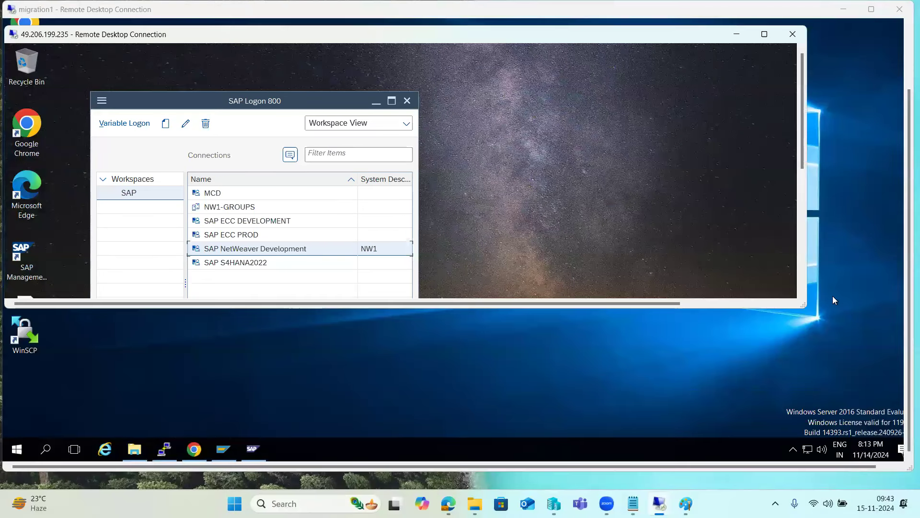
left_click(765, 34)
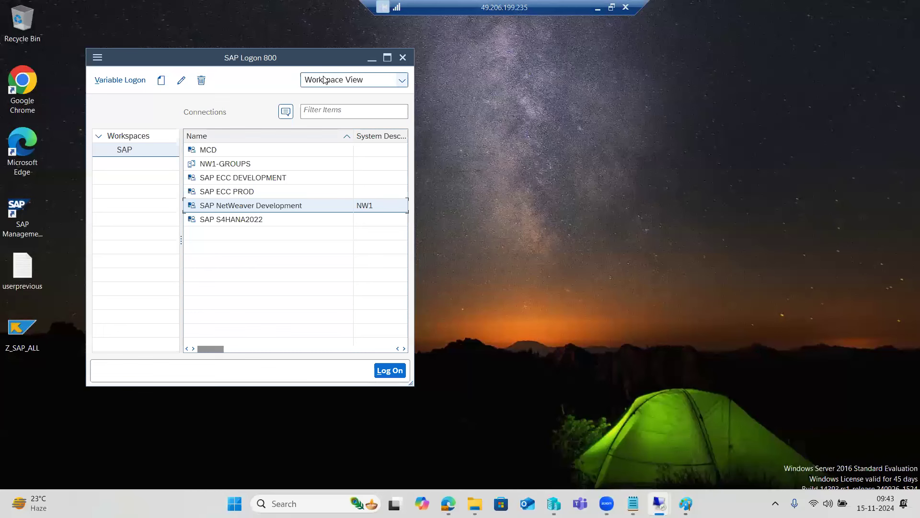
left_click(377, 57)
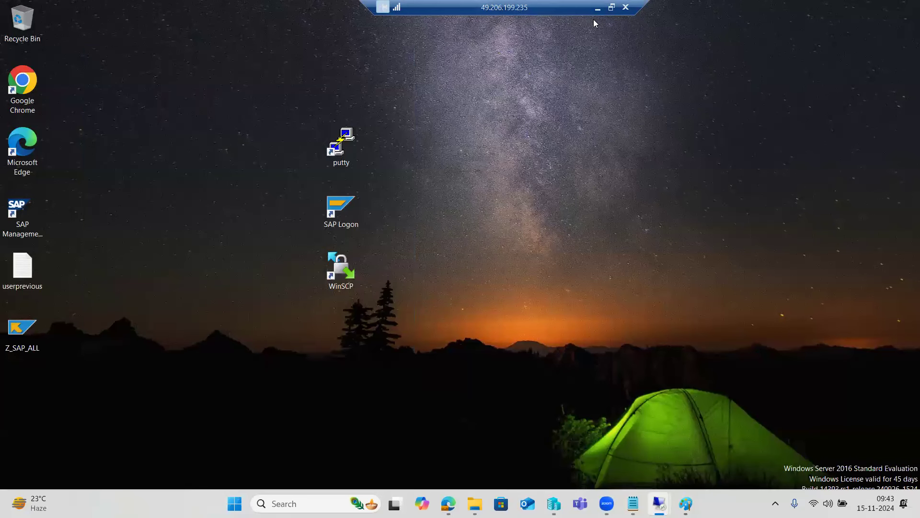
double_click(23, 84)
left_click(271, 147)
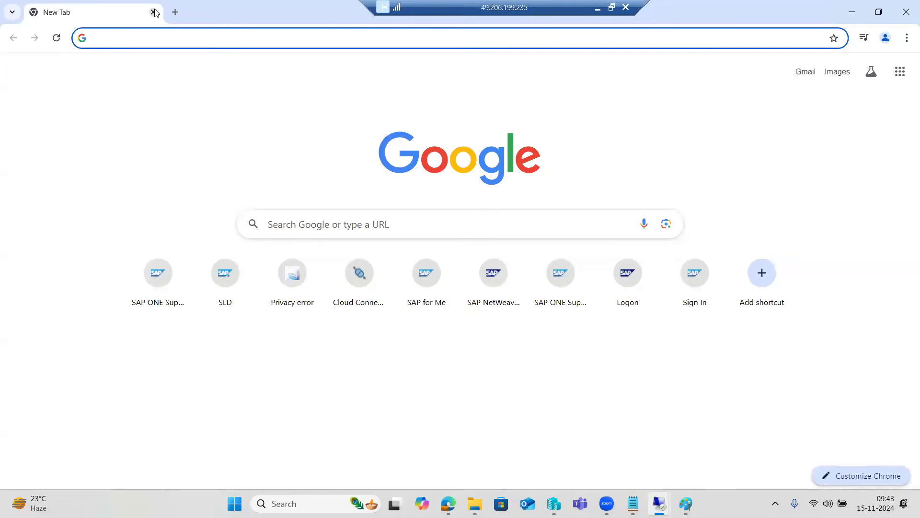
left_click(155, 12)
left_click(611, 7)
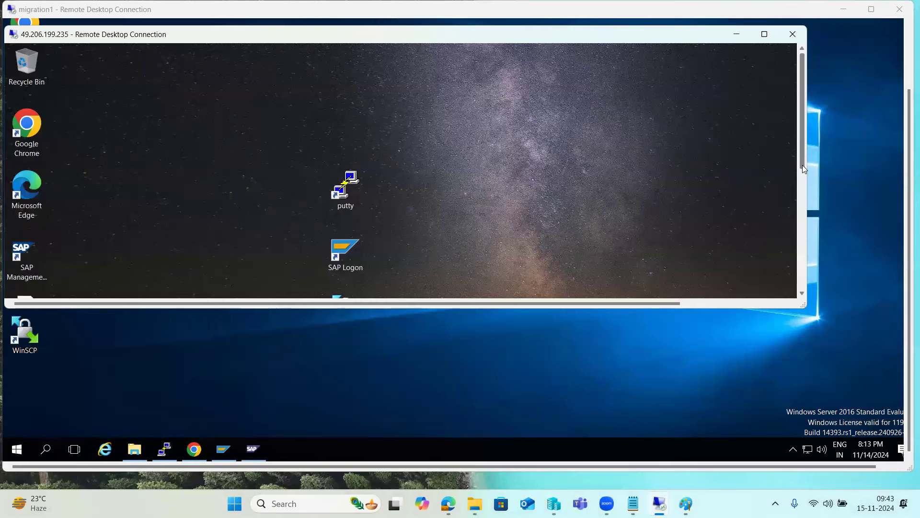
left_click_drag(802, 165, 803, 278)
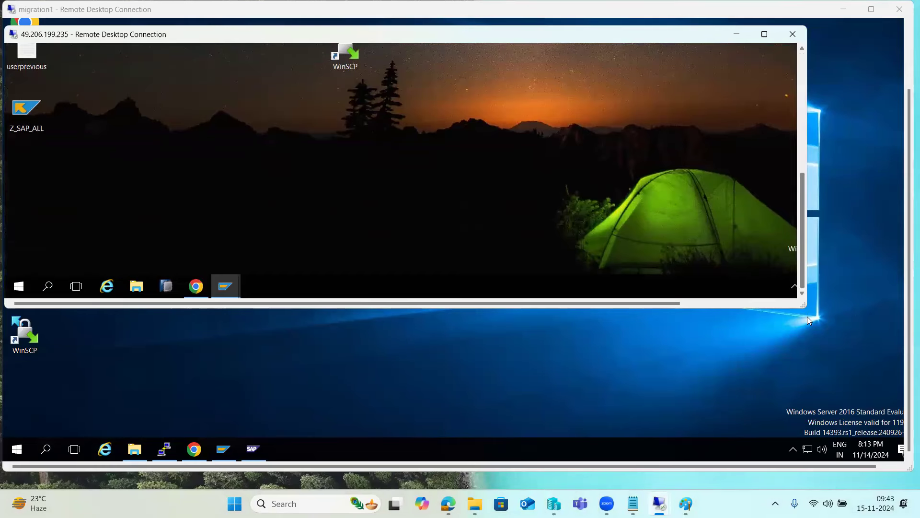
left_click(196, 286)
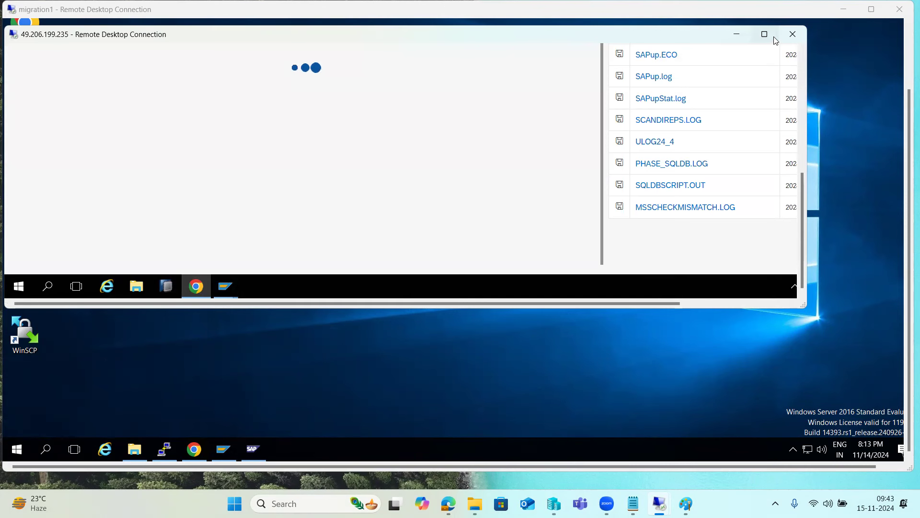
mouse_move(770, 39)
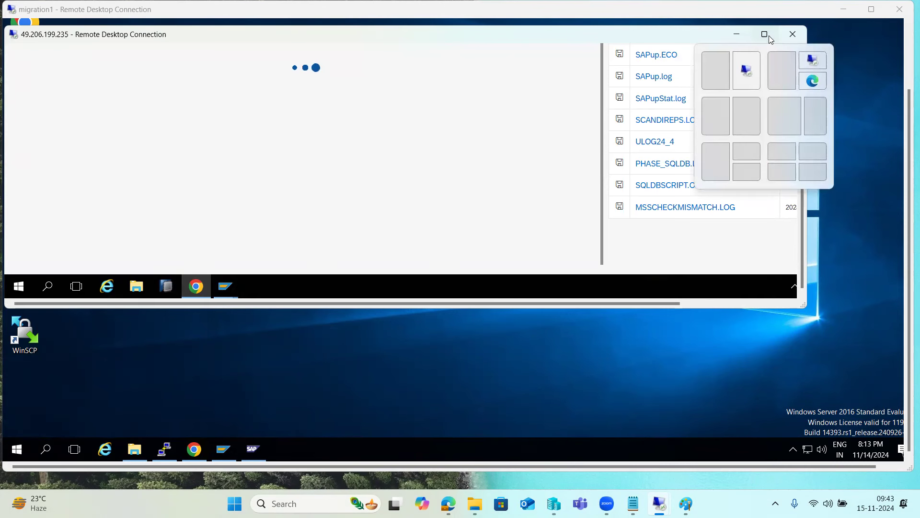
left_click(770, 38)
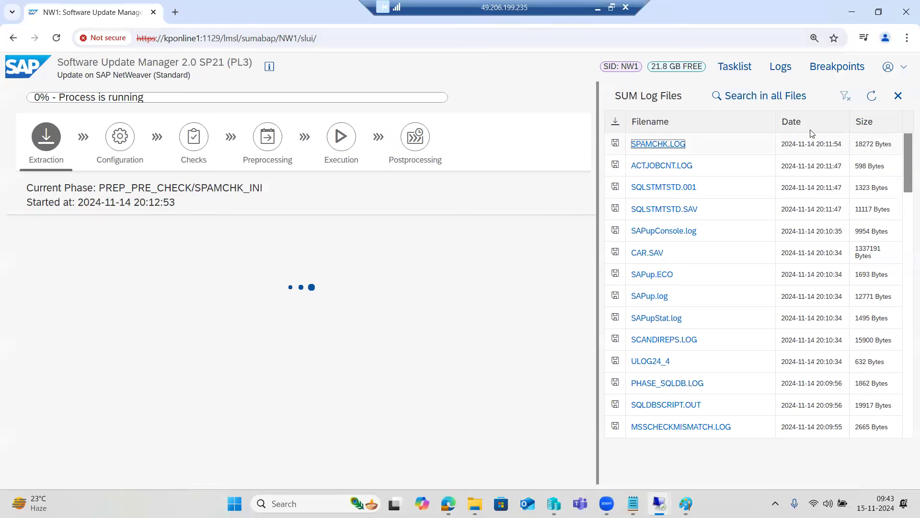
Refresh the SUM log file list, reopen SPAMCHK.LOG and examine the SPAM import entries at its end.
left_click(871, 95)
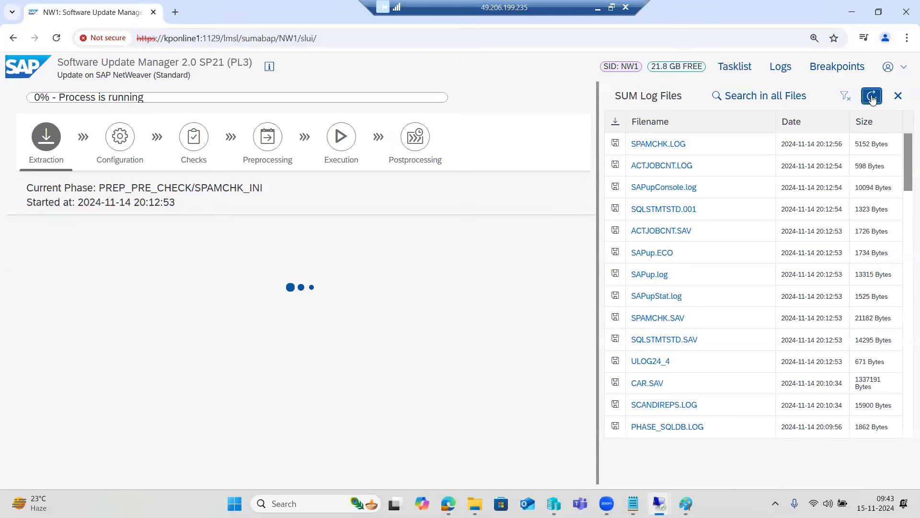
left_click(647, 145)
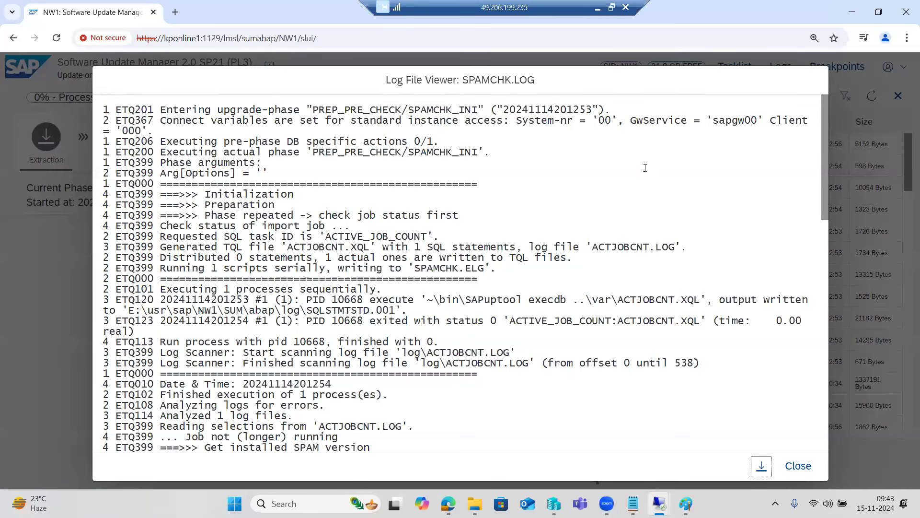
scroll(645, 168, "down", 20)
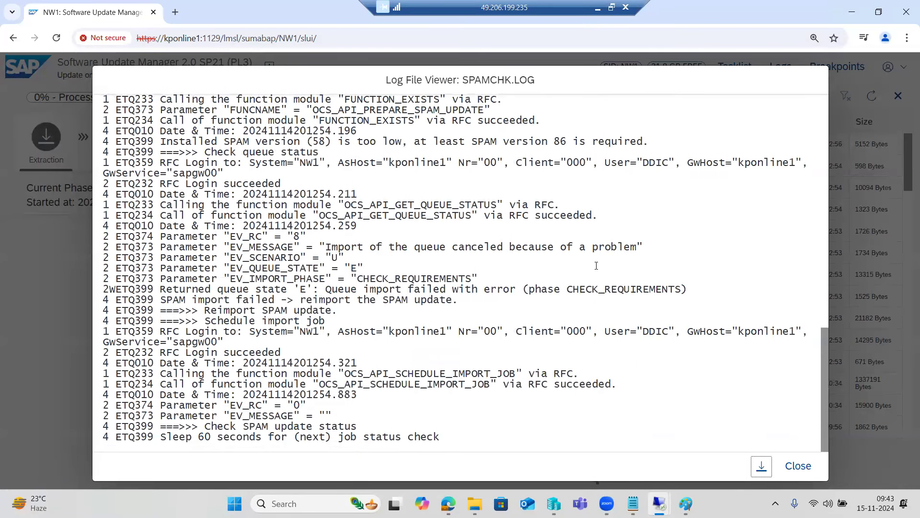
left_click_drag(255, 436, 314, 451)
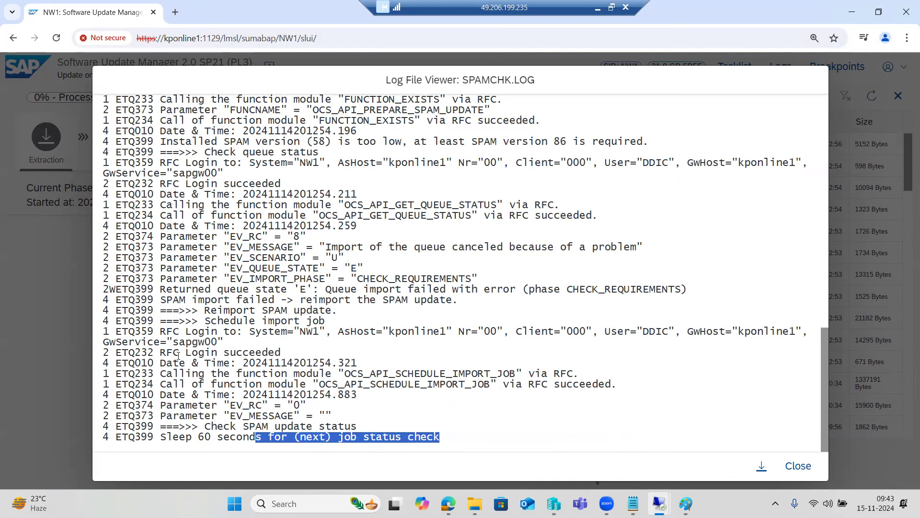
Close the SPAMCHK.LOG viewer, refresh the SUM log file list and check the current extraction phase.
left_click_drag(179, 354, 255, 364)
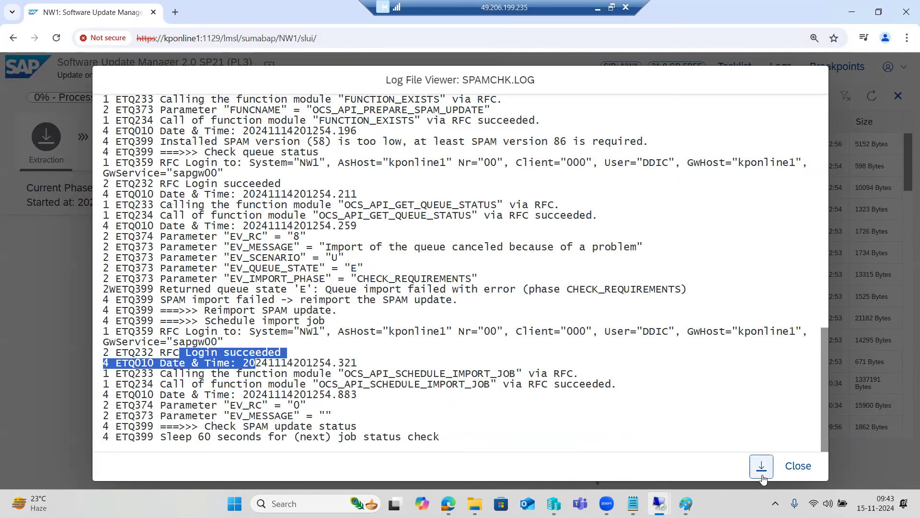
left_click(798, 465)
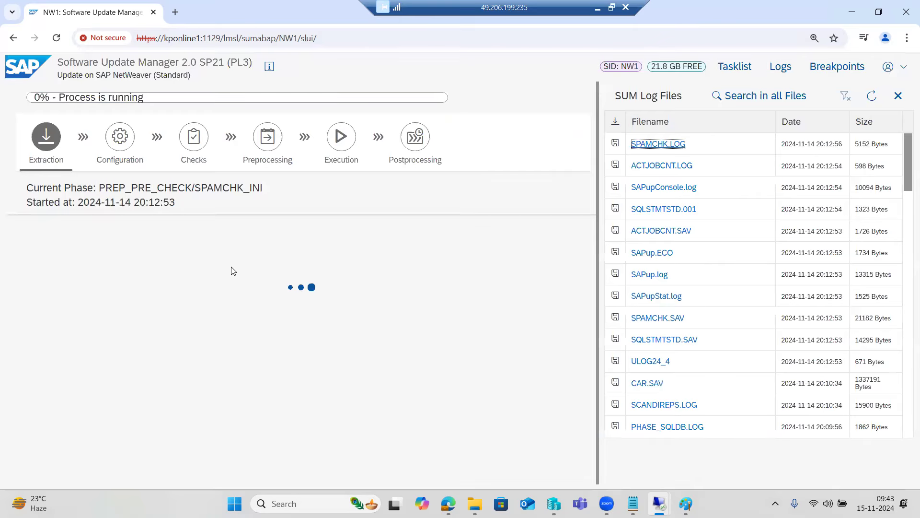
left_click(871, 98)
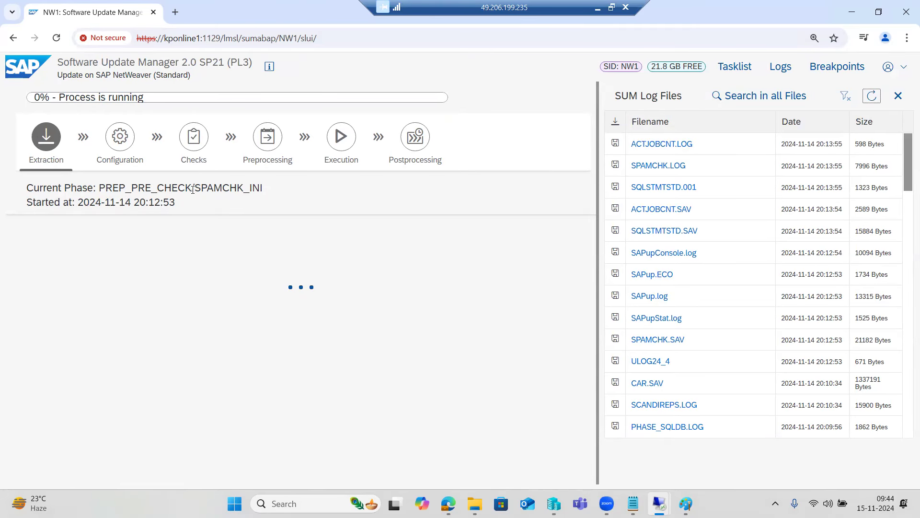
left_click_drag(194, 189, 278, 192)
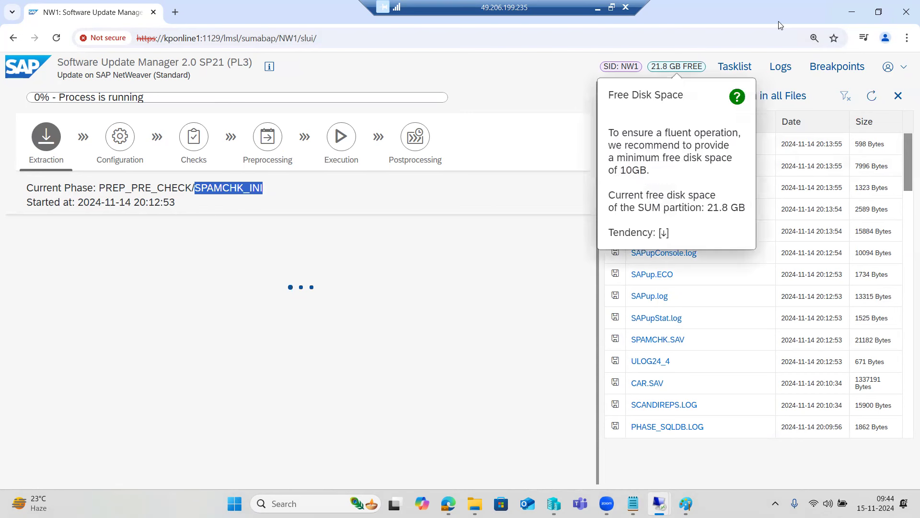
left_click(850, 10)
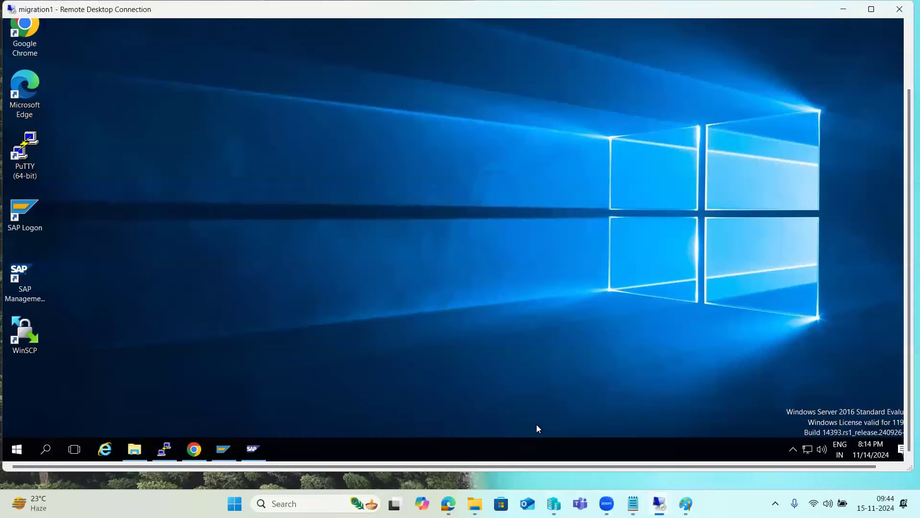
left_click(232, 448)
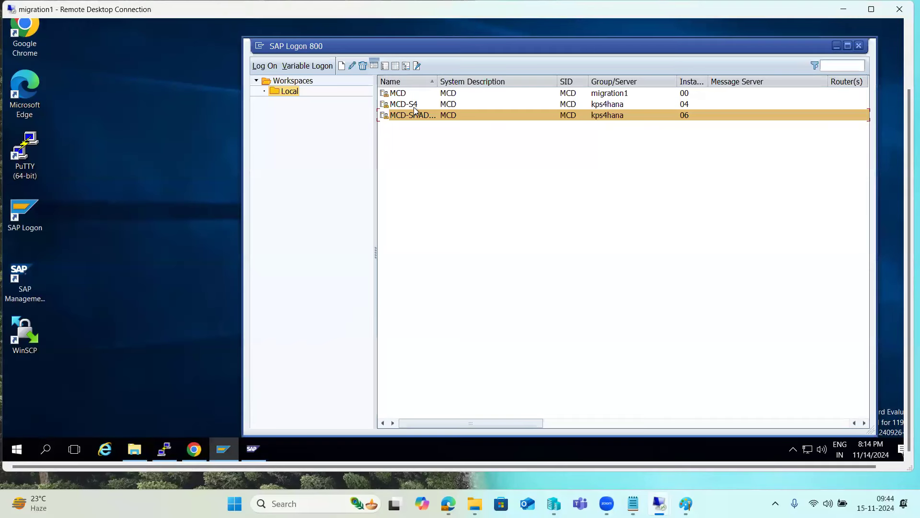
mouse_move(659, 503)
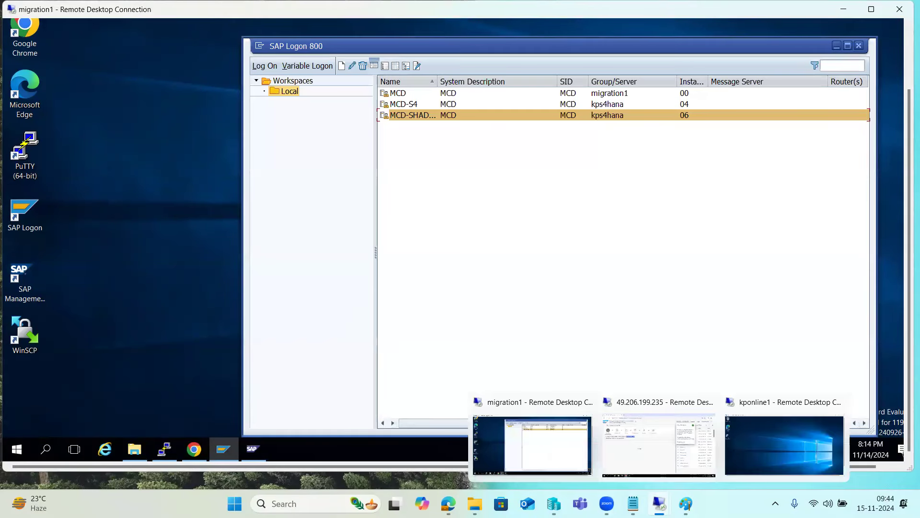
left_click(645, 448)
mouse_move(220, 506)
left_click(241, 450)
left_click(84, 58)
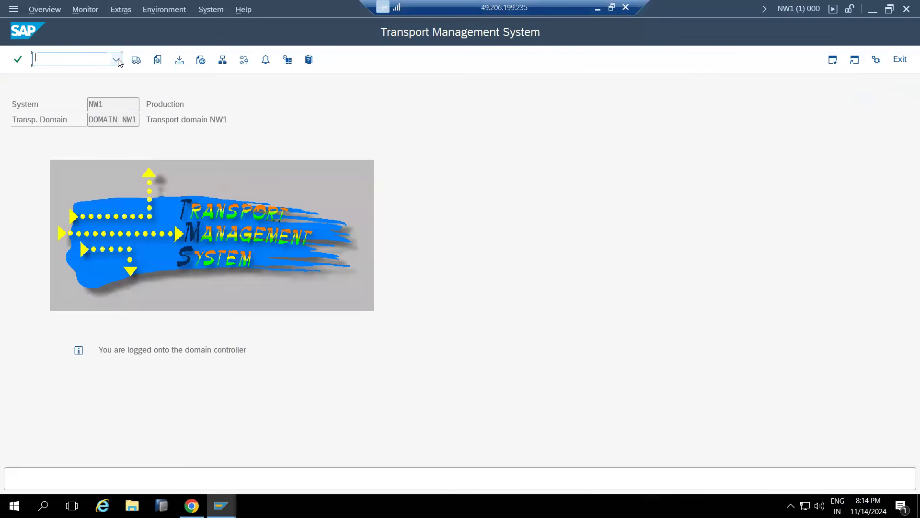
type("/nspam")
key("Return")
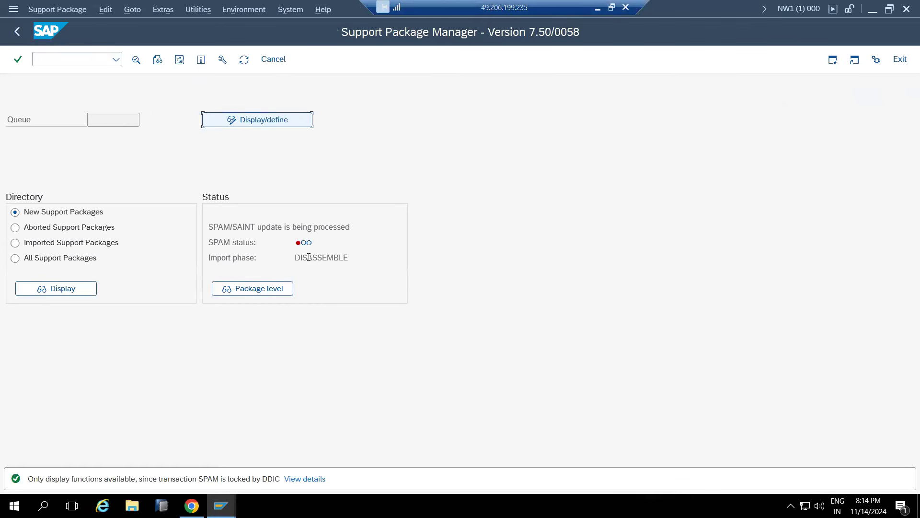
Refresh the SPAM status, review the import queue settings without changing them, and leave the Support Package Manager for SAP Easy Access.
left_click(244, 60)
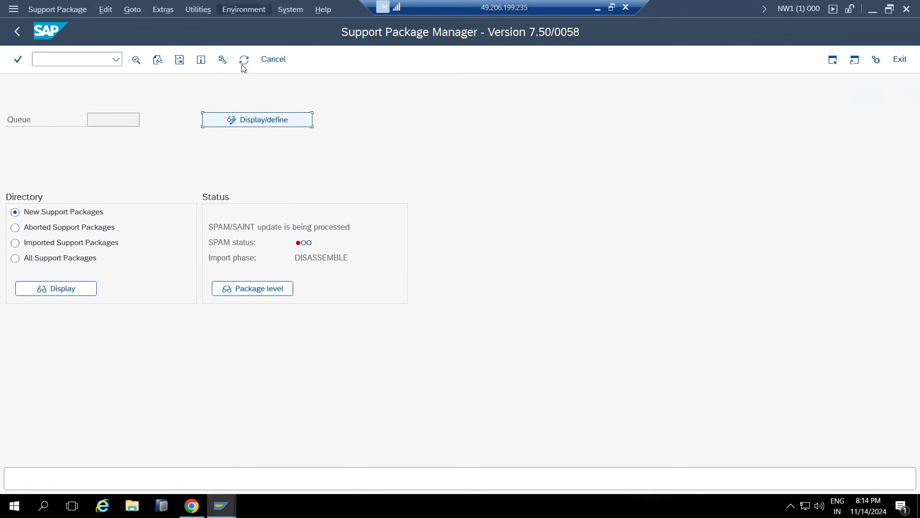
left_click(188, 11)
mouse_move(178, 11)
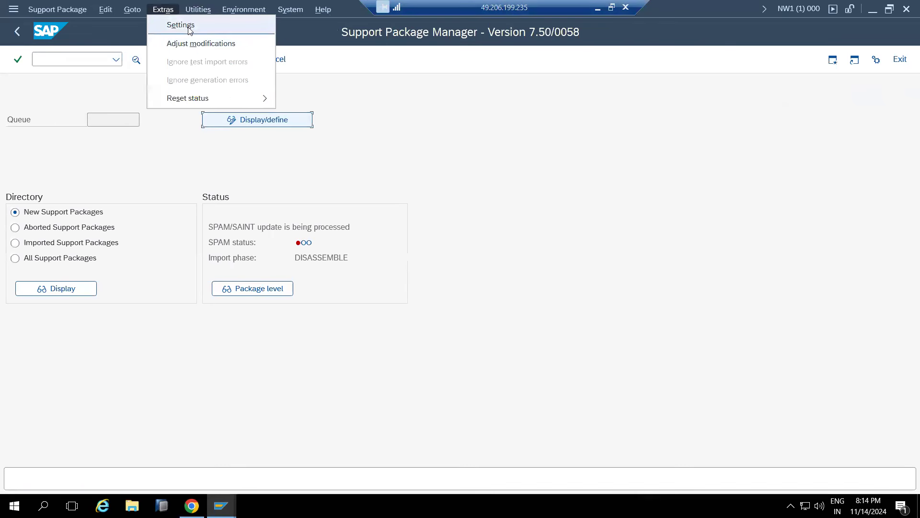
left_click(188, 26)
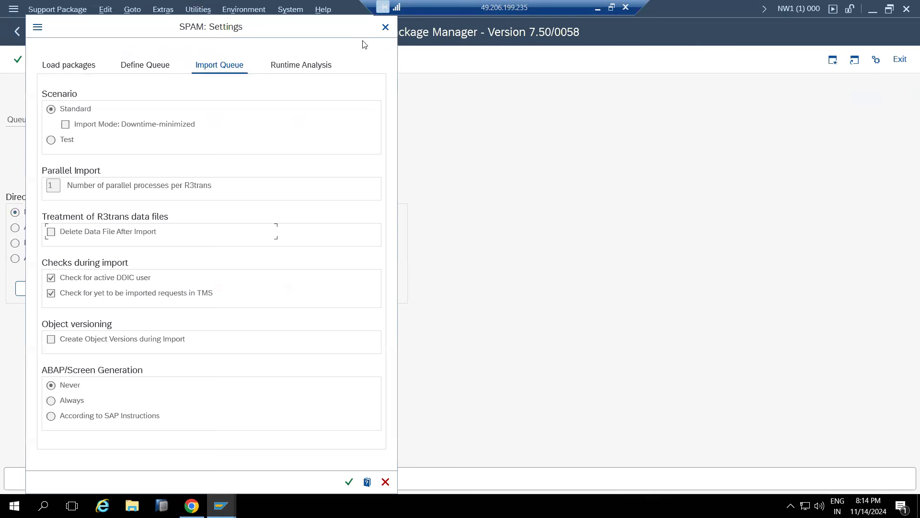
left_click(385, 28)
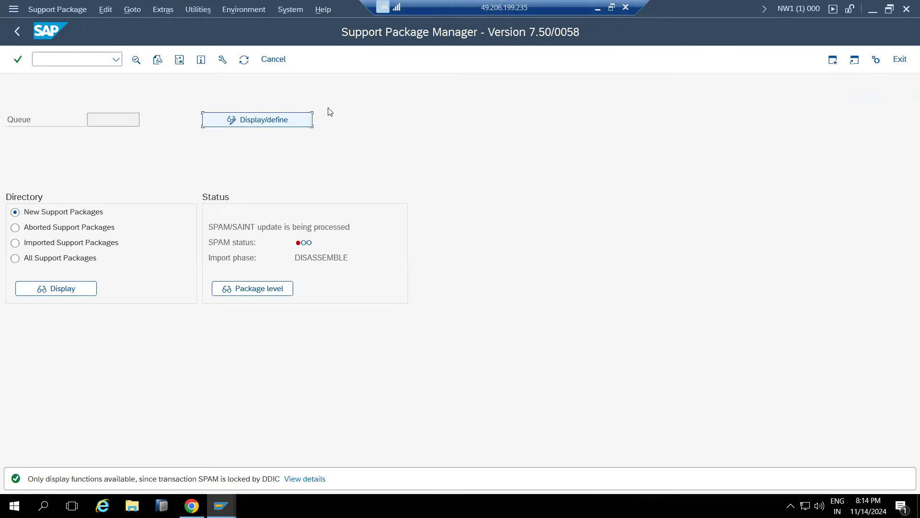
left_click(24, 32)
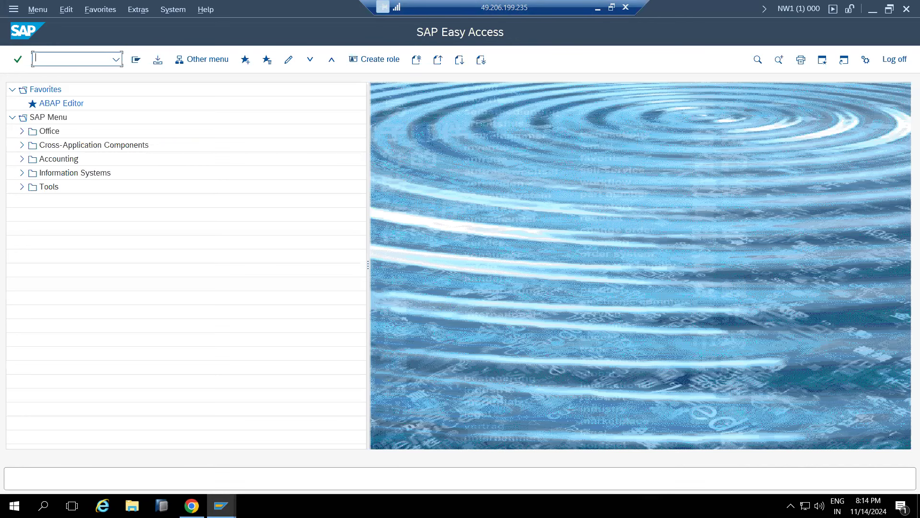
Return to the Software Update Manager browser page and refresh its log file list repeatedly, glancing at the SAP session in between.
left_click(192, 506)
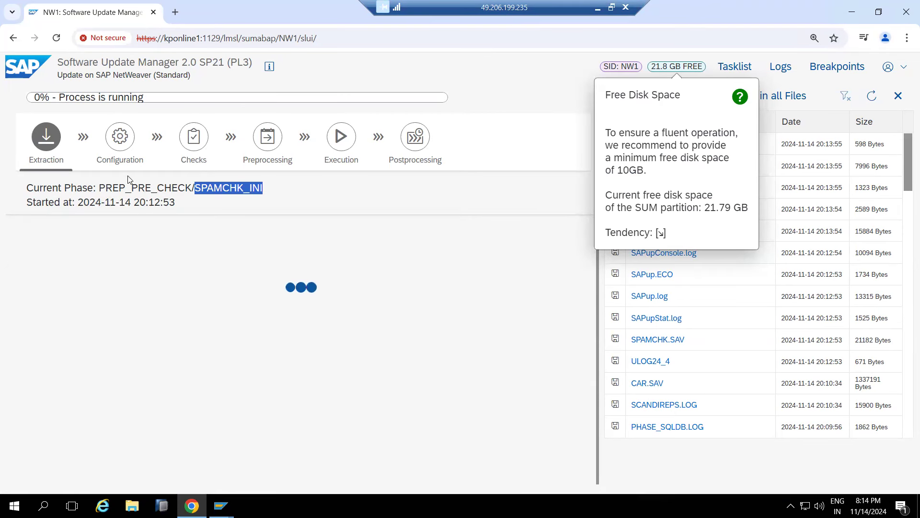
left_click(871, 99)
left_click(871, 98)
left_click(871, 98)
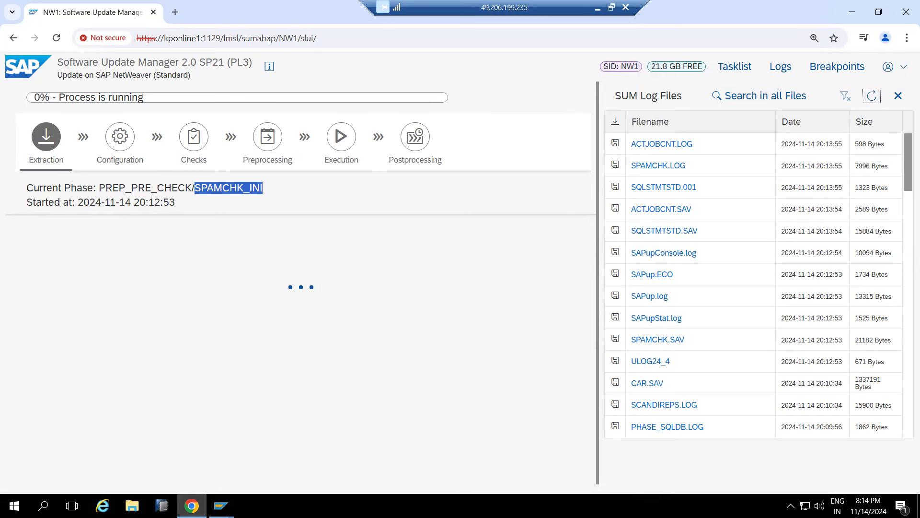
left_click(221, 506)
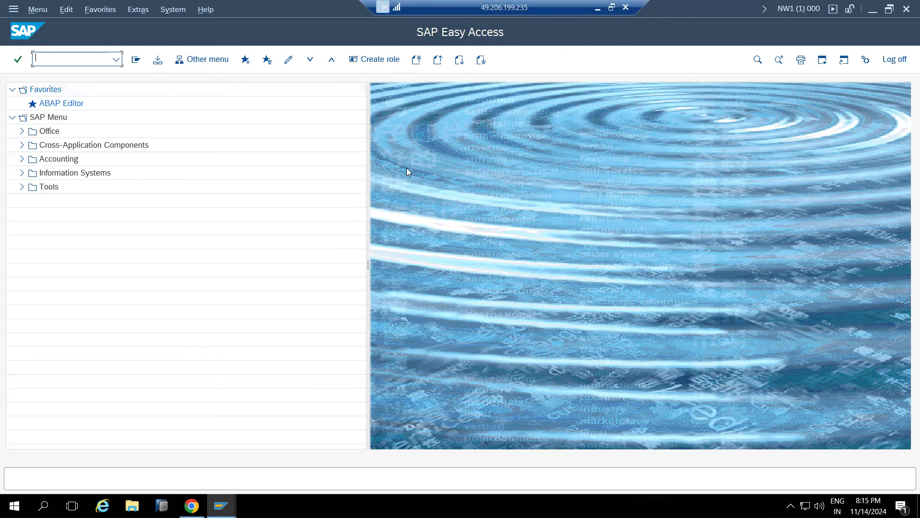
left_click(192, 506)
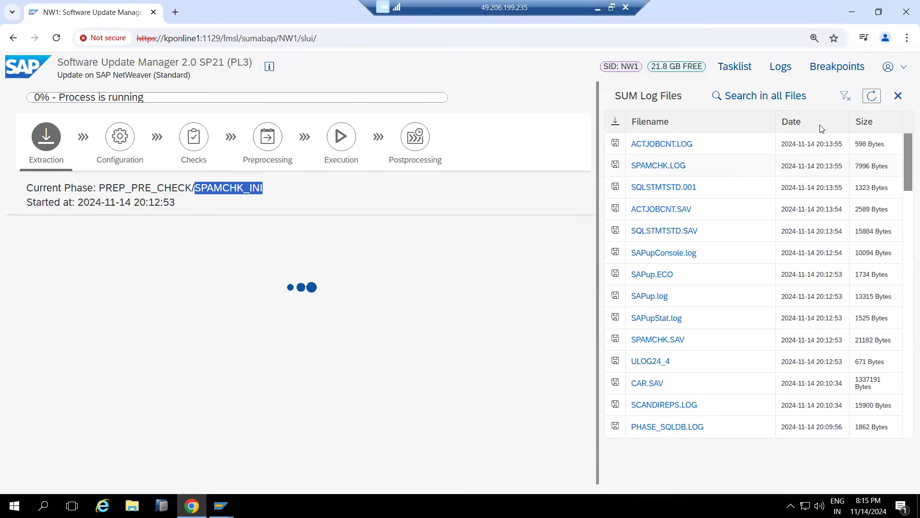
left_click(870, 100)
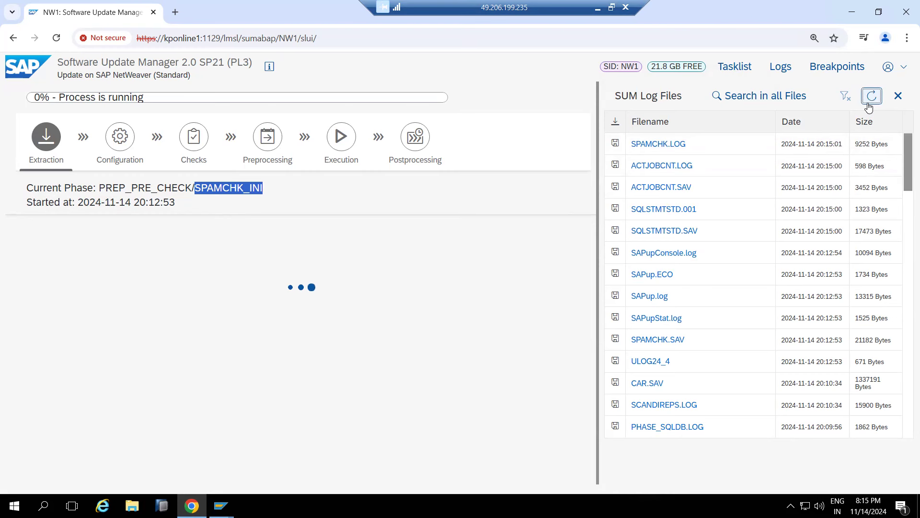
Open SPAMCHK.LOG, examine the import job status check entries at its end and close the log viewer.
left_click(670, 150)
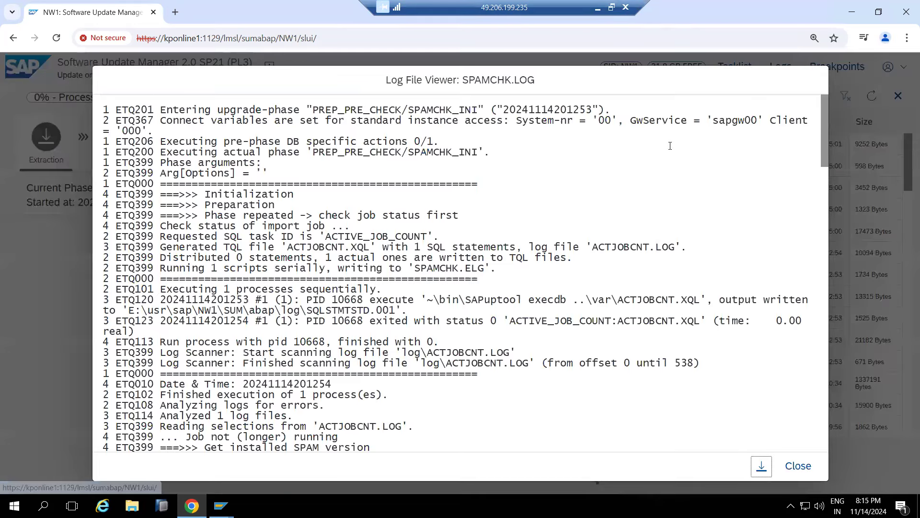
scroll(824, 288, "down", 10)
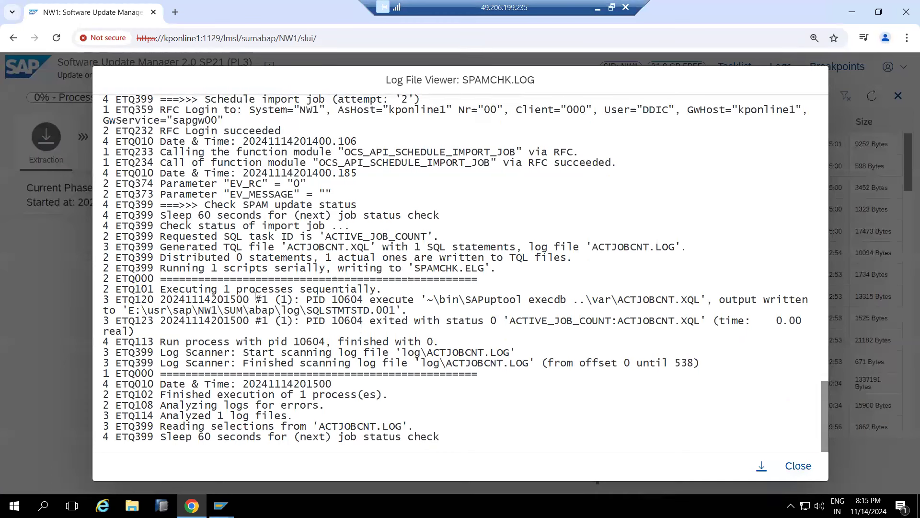
left_click_drag(274, 257, 448, 439)
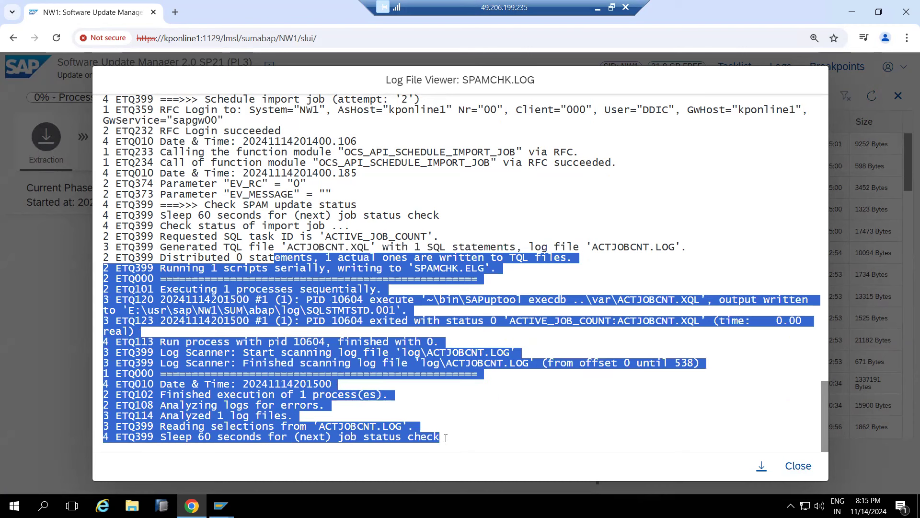
left_click(786, 469)
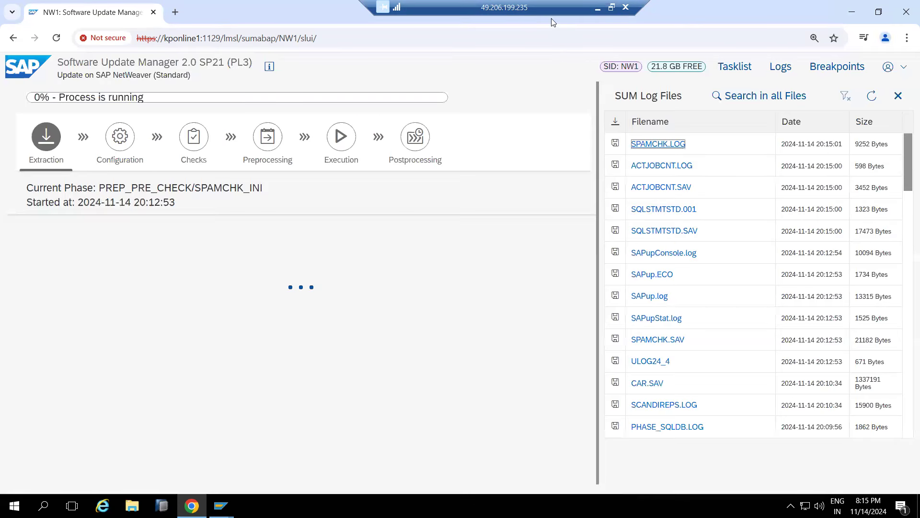
left_click(519, 88)
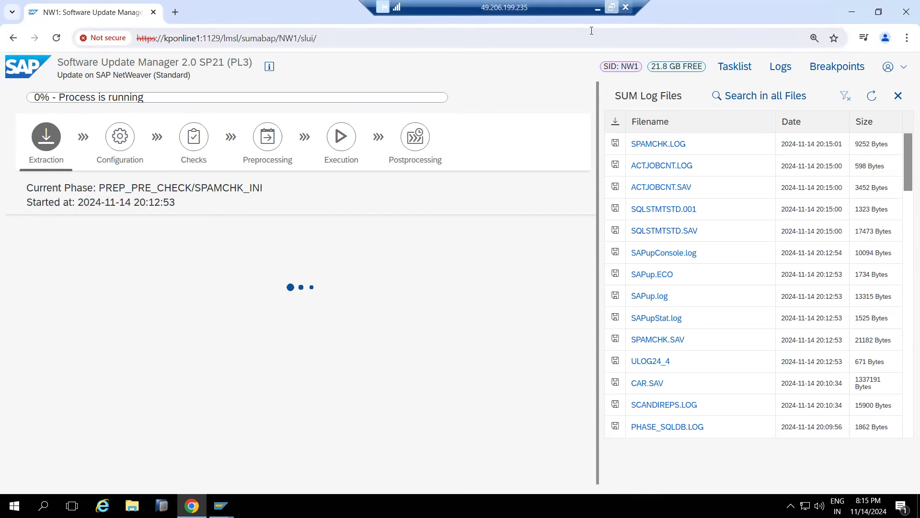
left_click(311, 40)
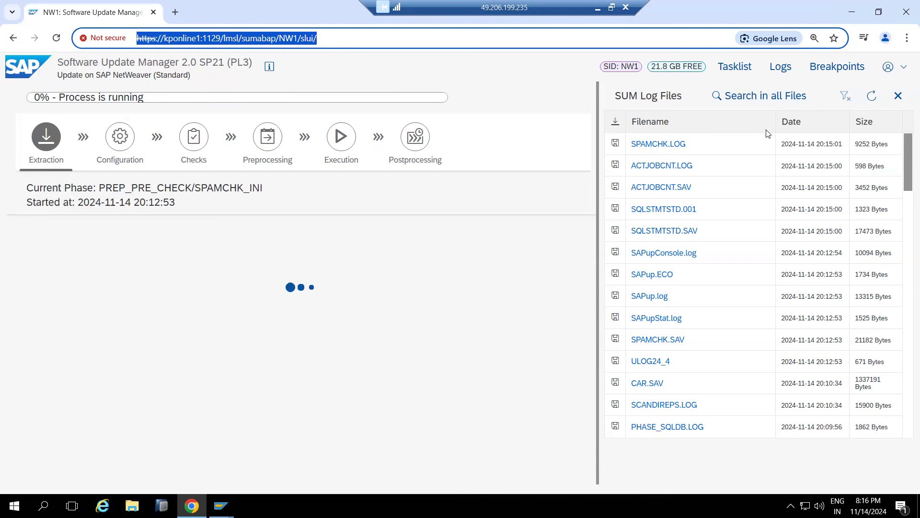
Refresh the SUM log file list, examine the import job query in ACTJOBCNT.LOG, and close it with another list refresh.
left_click(871, 98)
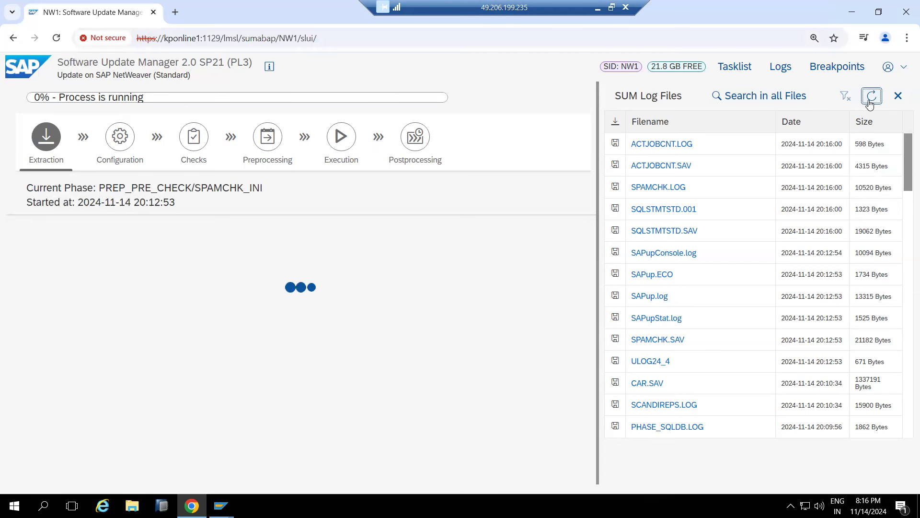
left_click(192, 506)
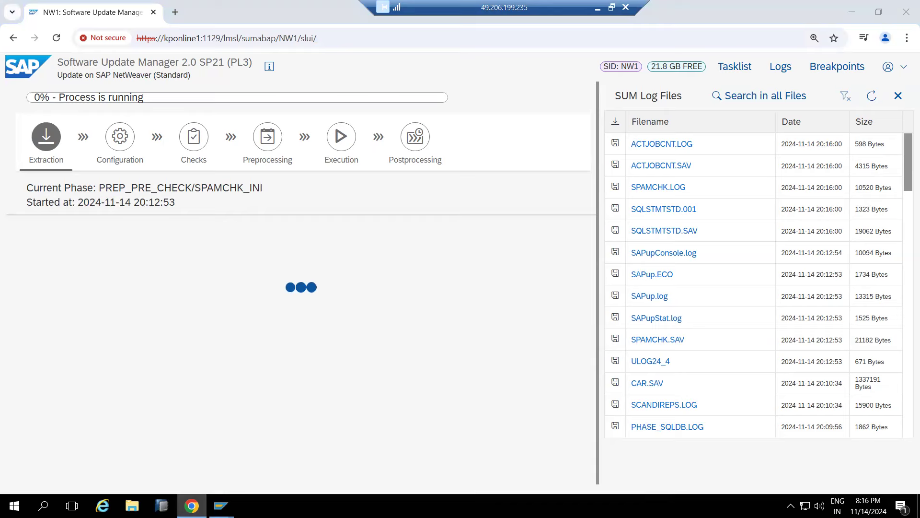
left_click(192, 506)
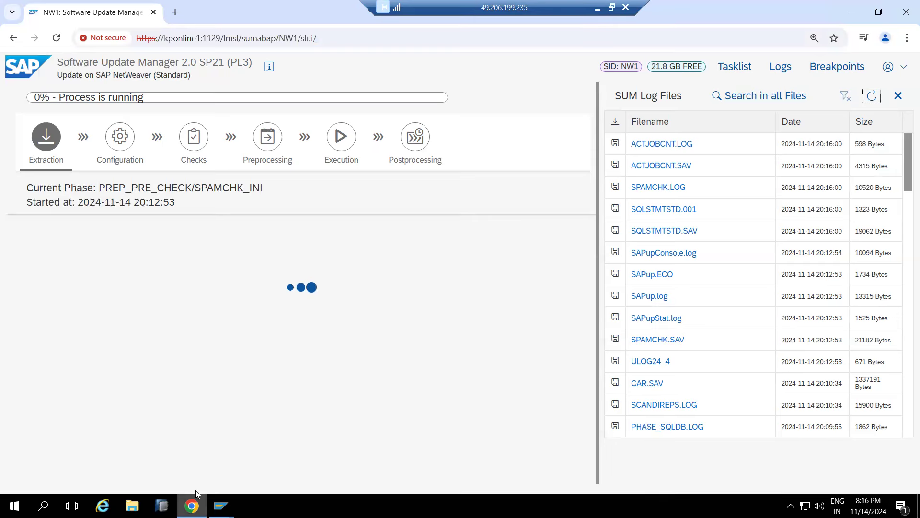
left_click(871, 95)
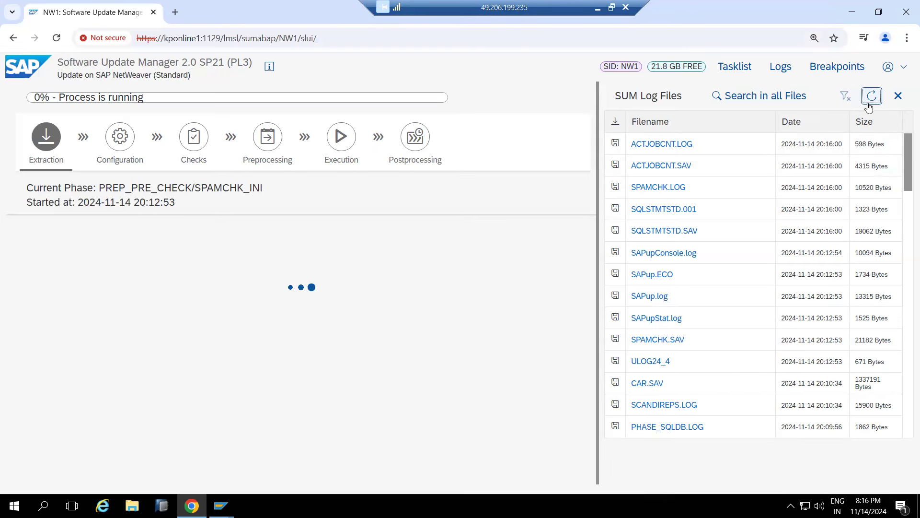
left_click(677, 143)
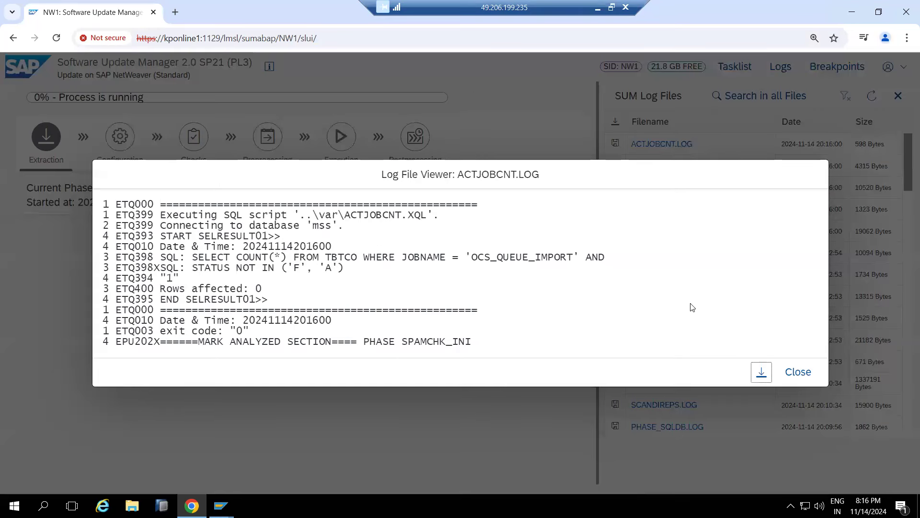
left_click(793, 372)
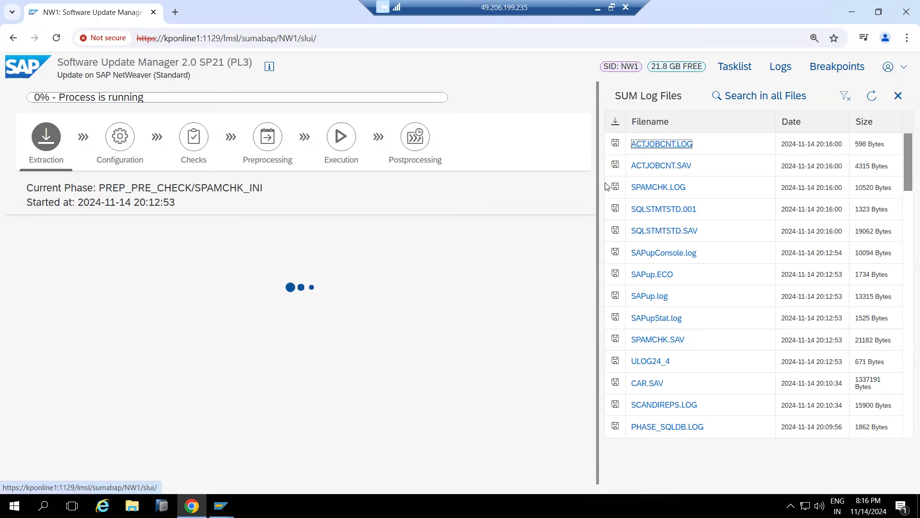
left_click(871, 98)
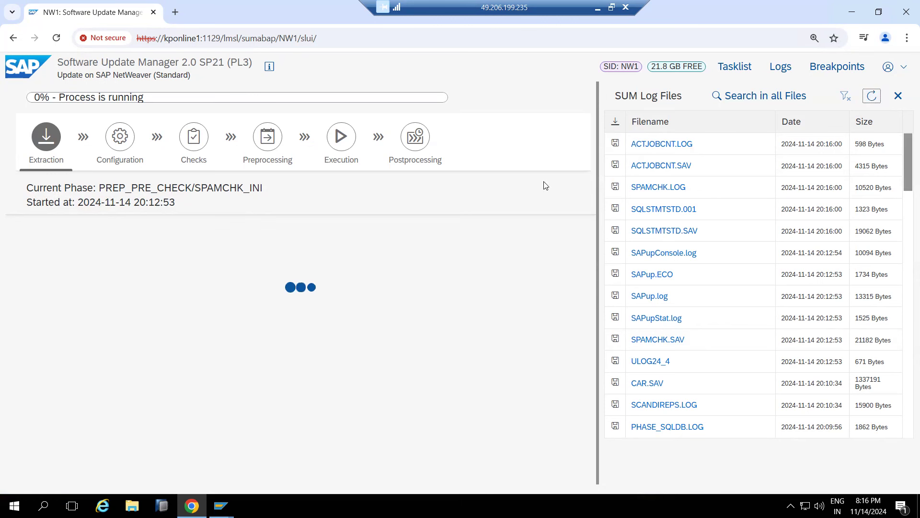